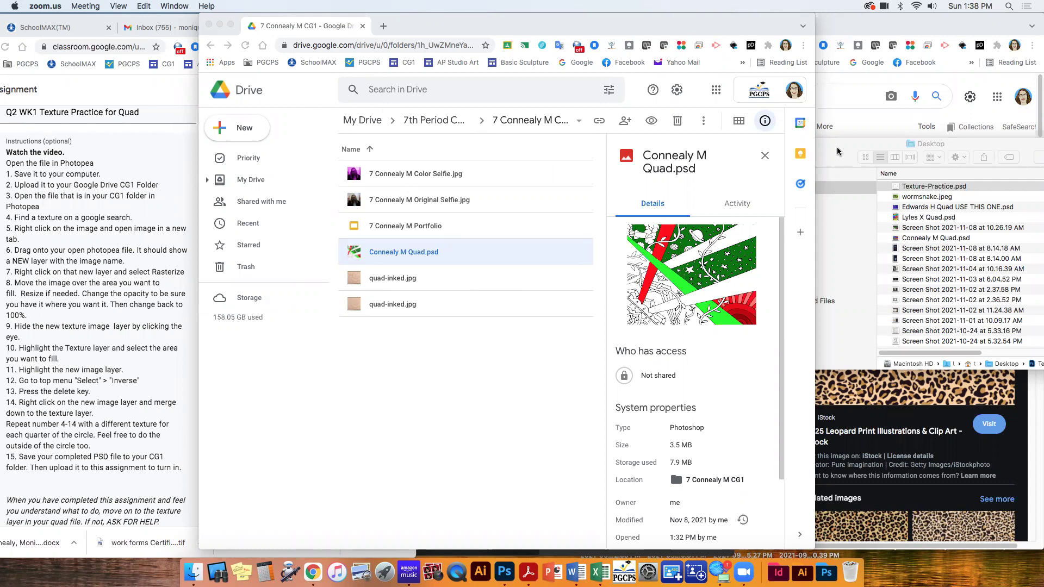
Drag Texture-Practice.psd from the Desktop into the CG1 Drive folder, then close the Finder window.
click(836, 187)
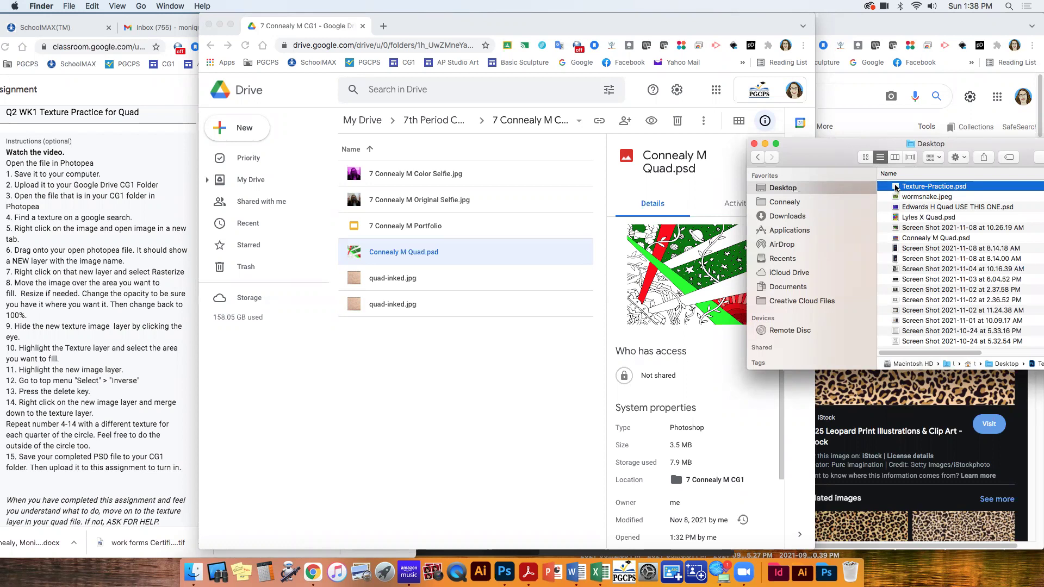
drag(896, 188, 451, 367)
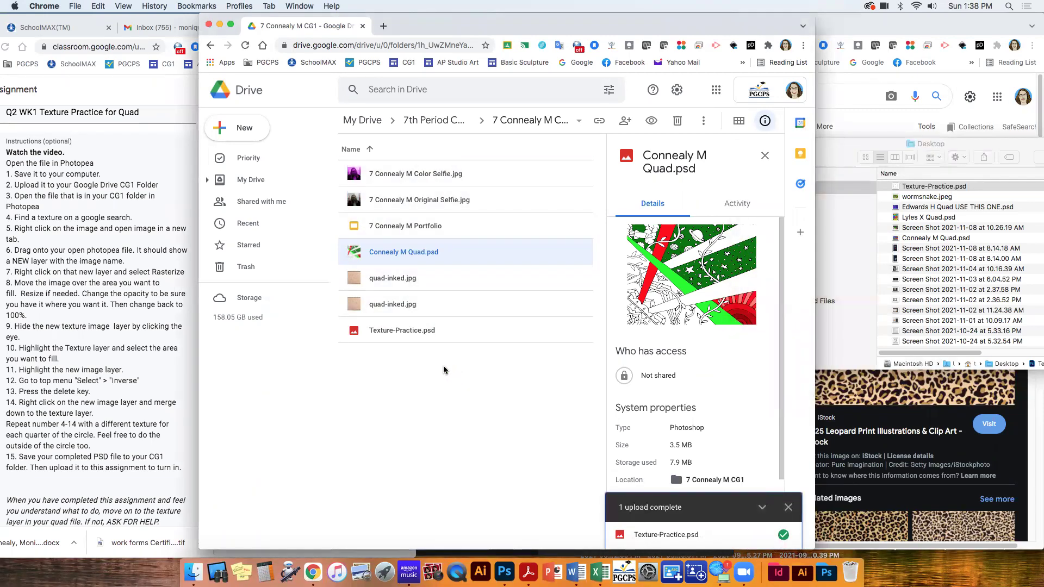
click(838, 149)
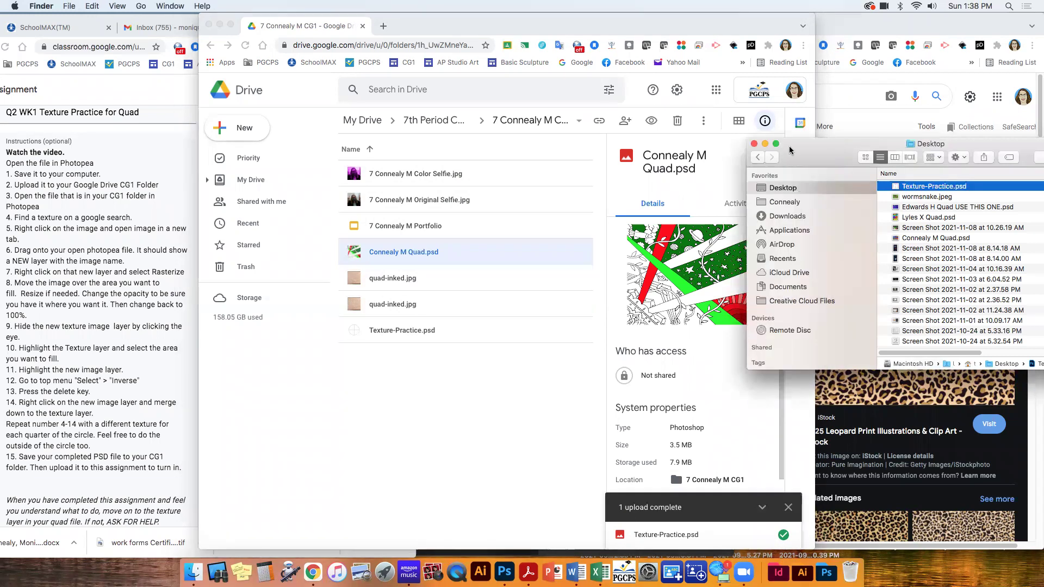
click(765, 145)
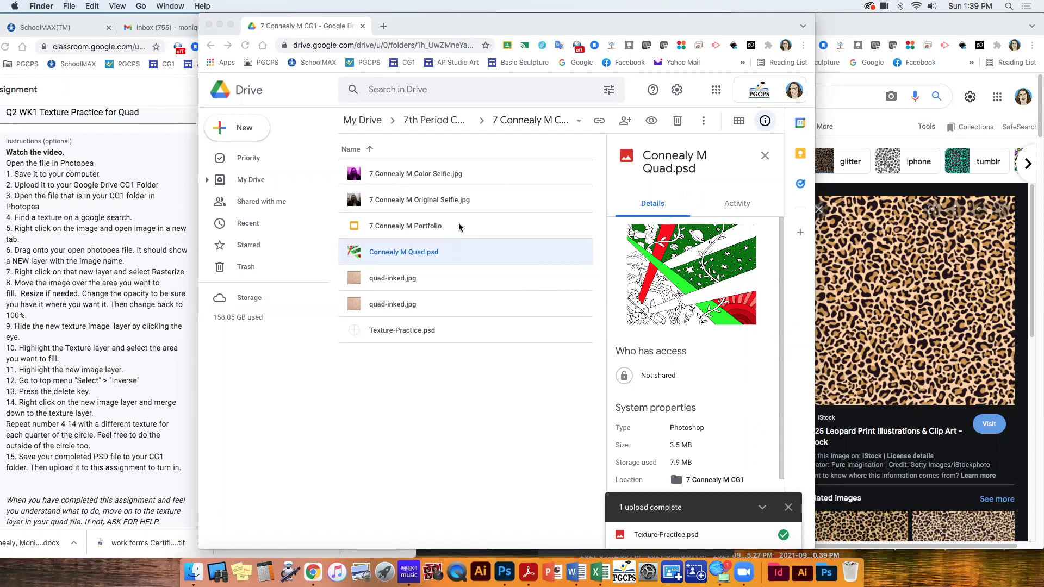
Preview the uploaded Texture-Practice.psd in Google Drive.
click(396, 337)
click(404, 333)
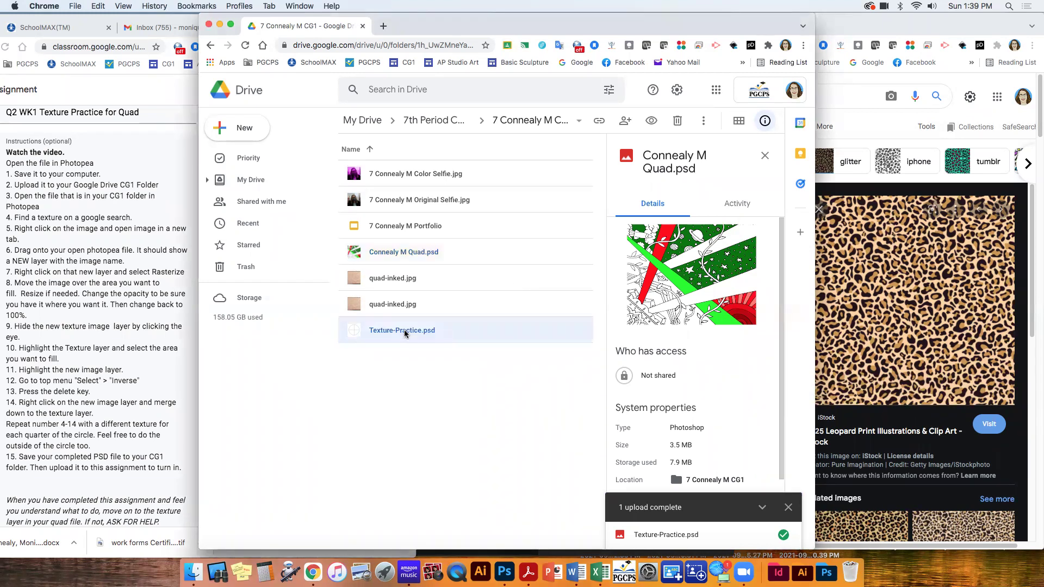
double_click(404, 333)
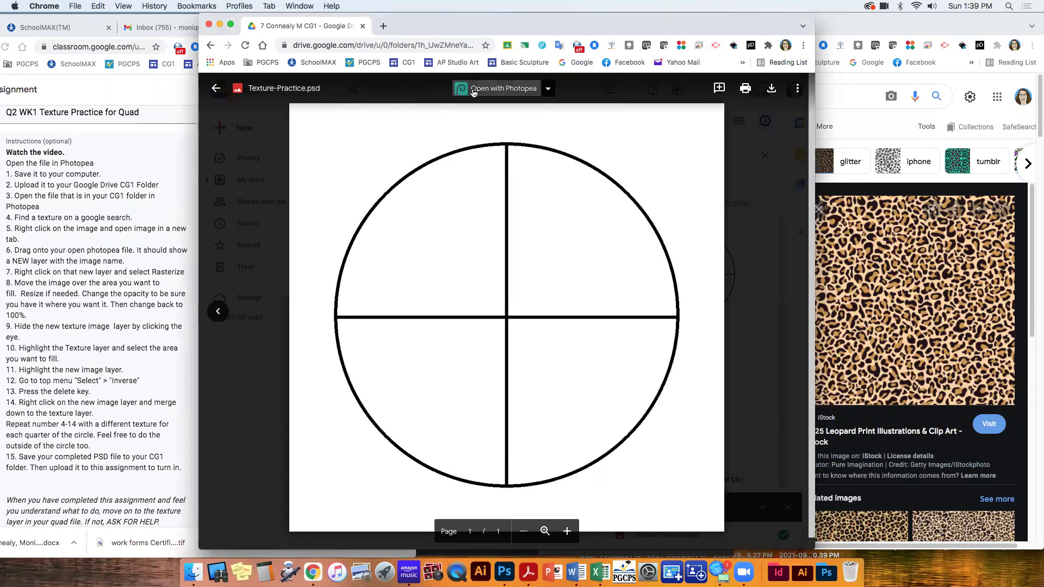
Open the file with Photopea, then close the stalled Photopea tab.
click(548, 91)
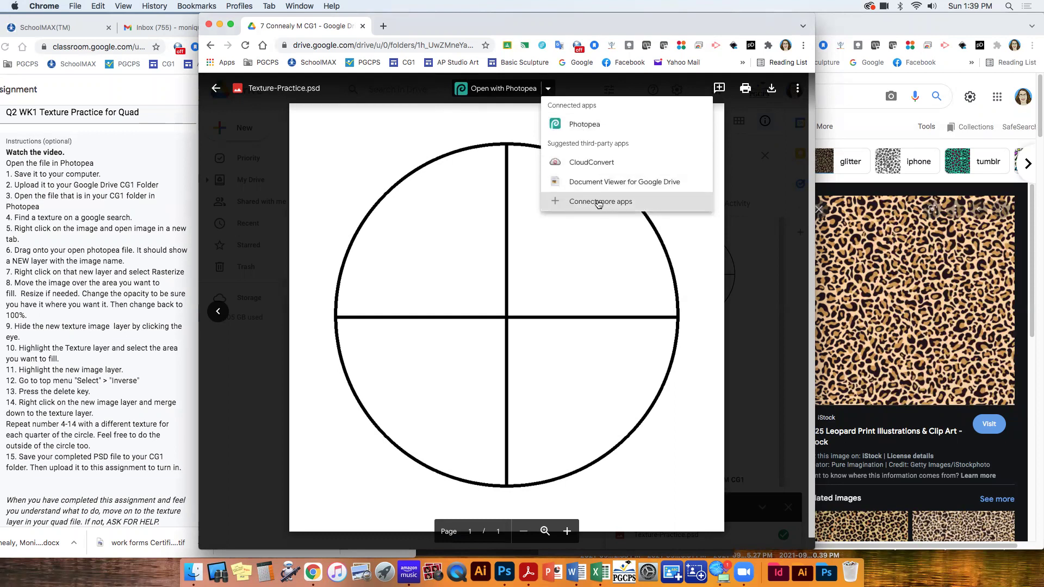
click(584, 125)
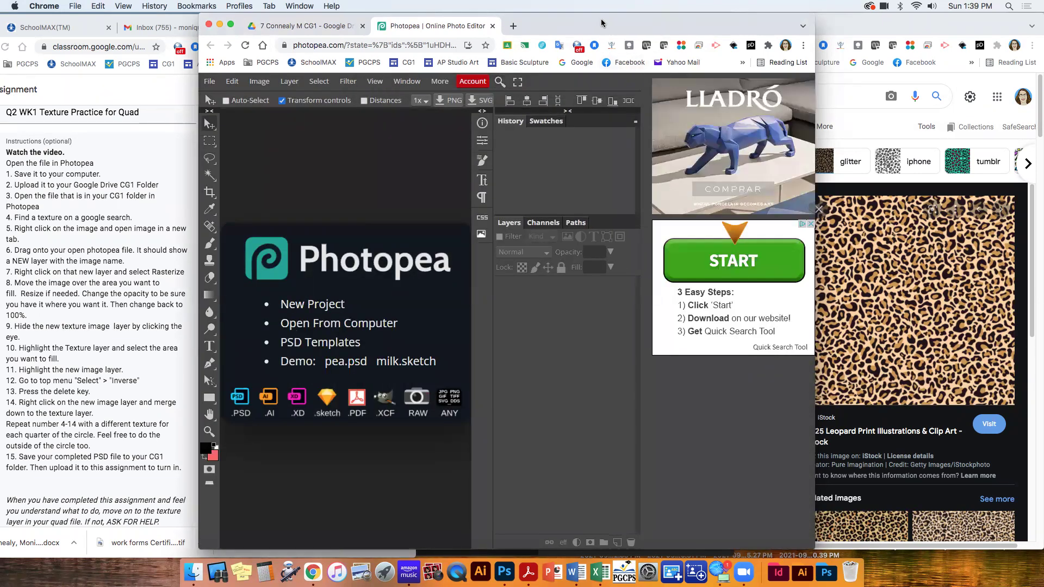
click(493, 26)
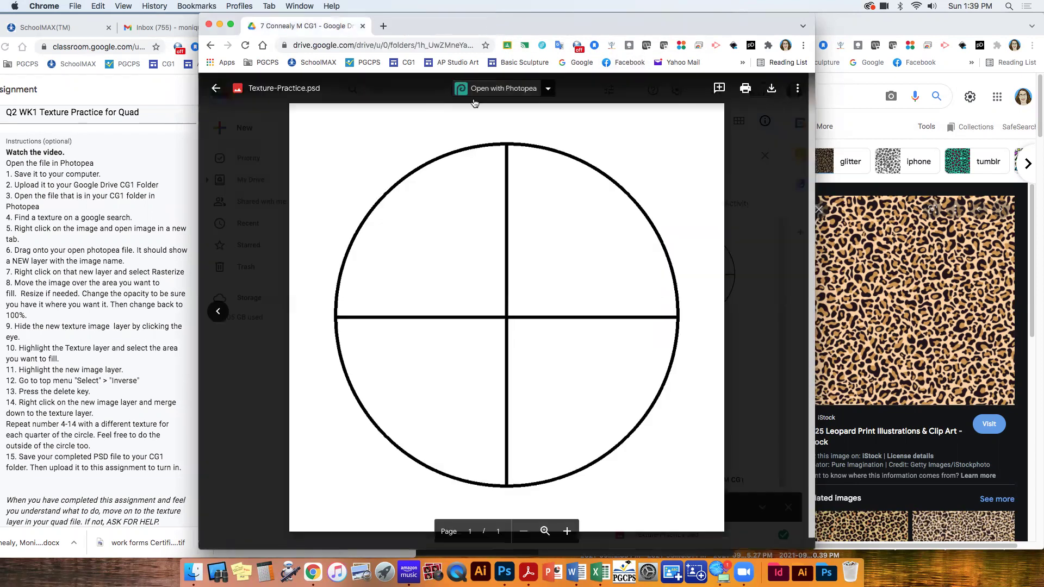
Open Texture-Practice.psd in Photopea again from the Drive preview.
click(484, 89)
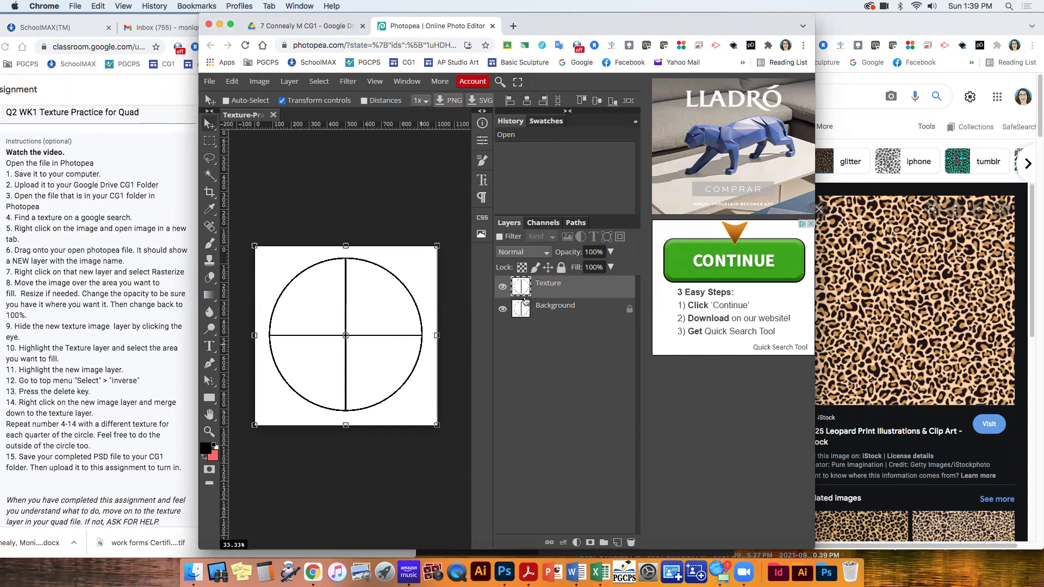
Open the seamless leopard-print image from Google Images full-size in a new tab.
click(870, 32)
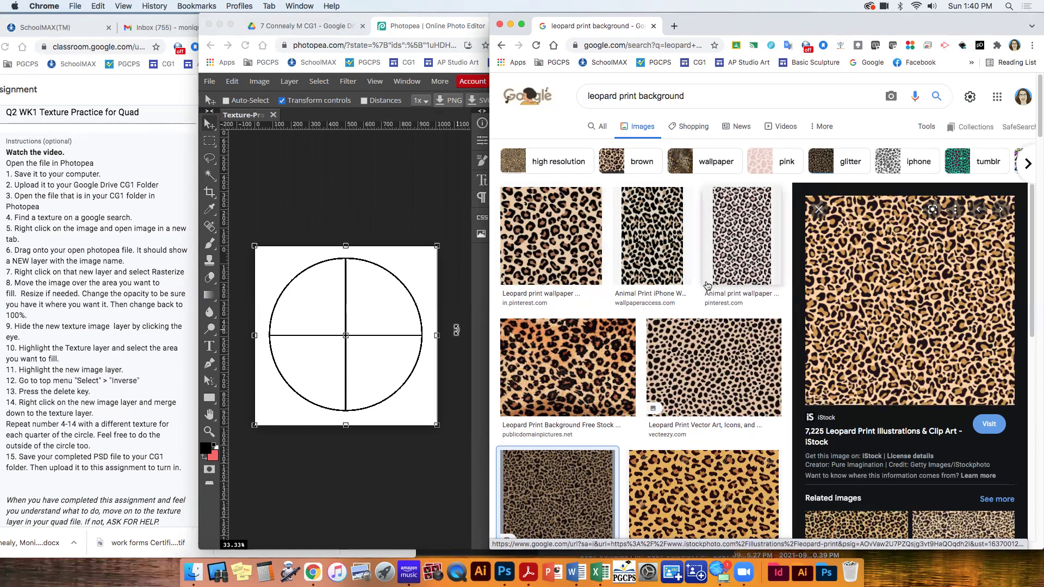
right_click(873, 278)
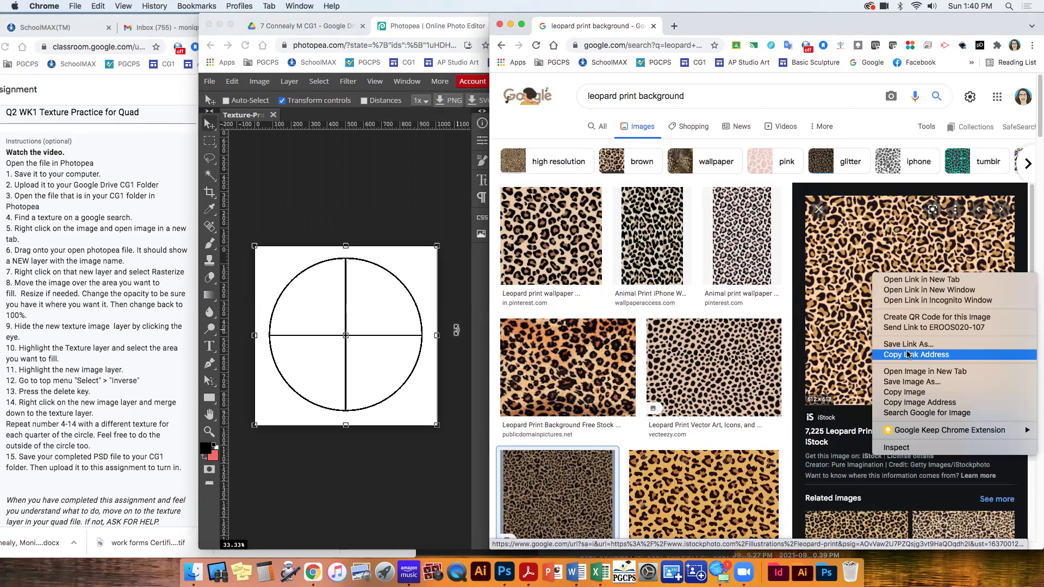
click(972, 372)
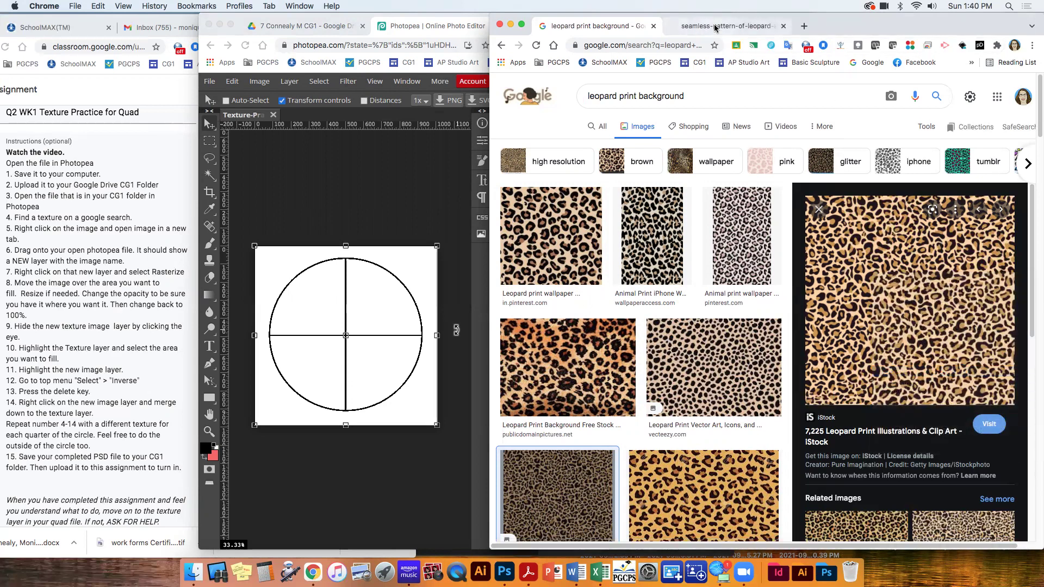
click(753, 30)
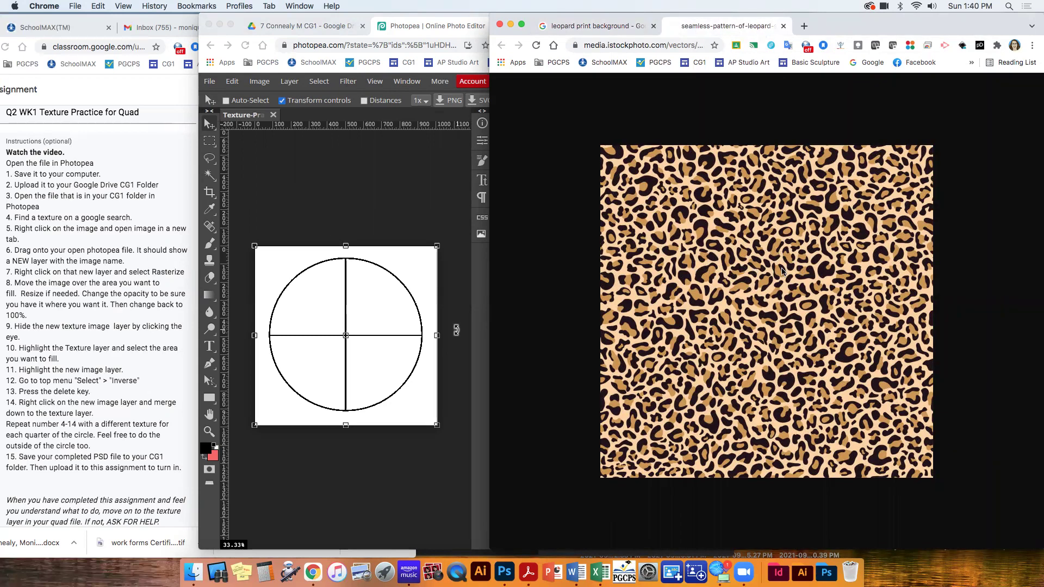
Drag the leopard image into the Photopea document and commit it as a layer above Texture.
drag(790, 272, 346, 313)
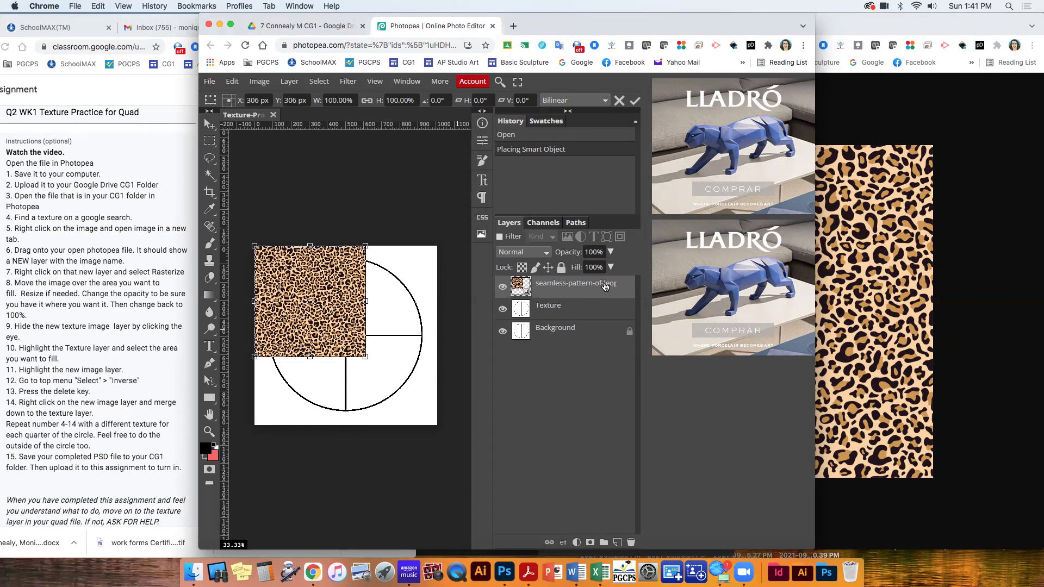
click(856, 210)
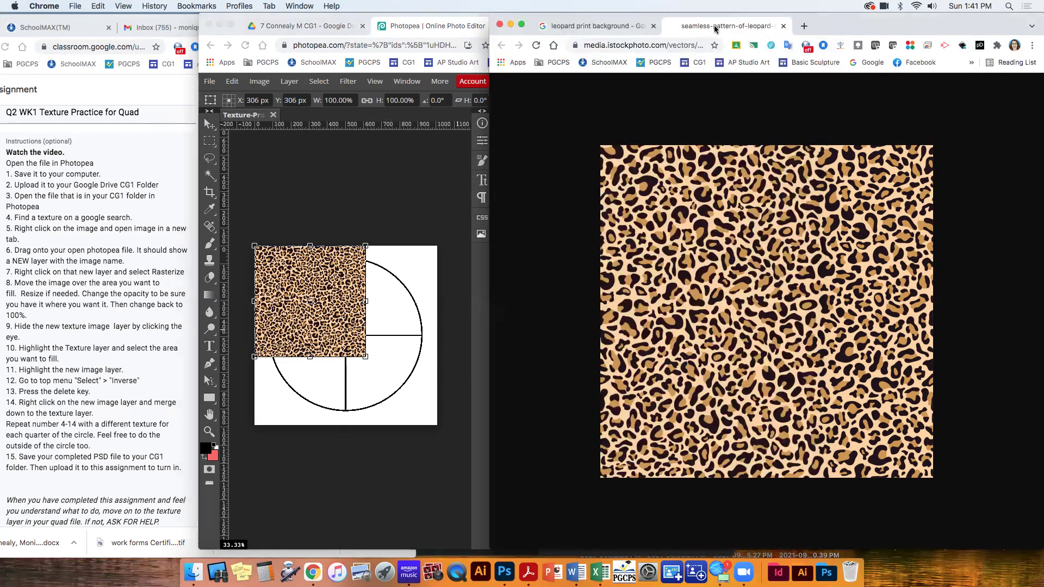
click(389, 216)
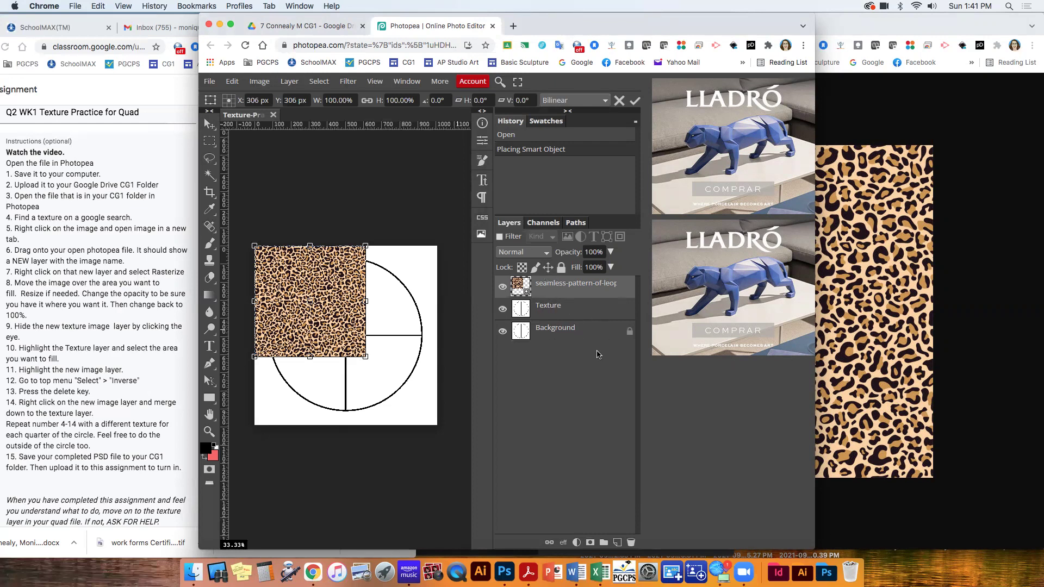
mouse_move(563, 311)
mouse_down()
mouse_move(552, 319)
mouse_move(553, 304)
mouse_up()
click(555, 285)
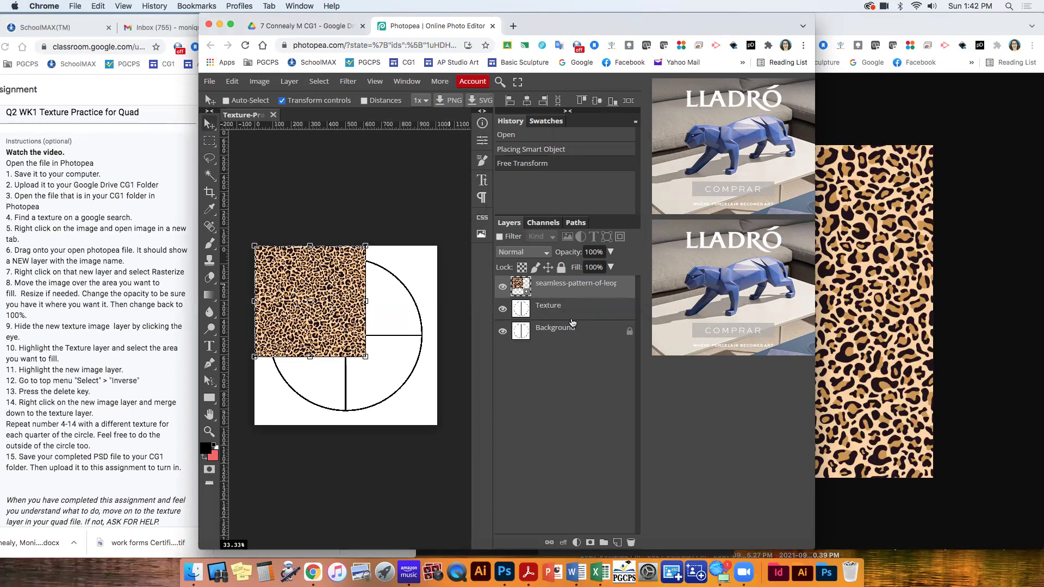
click(547, 310)
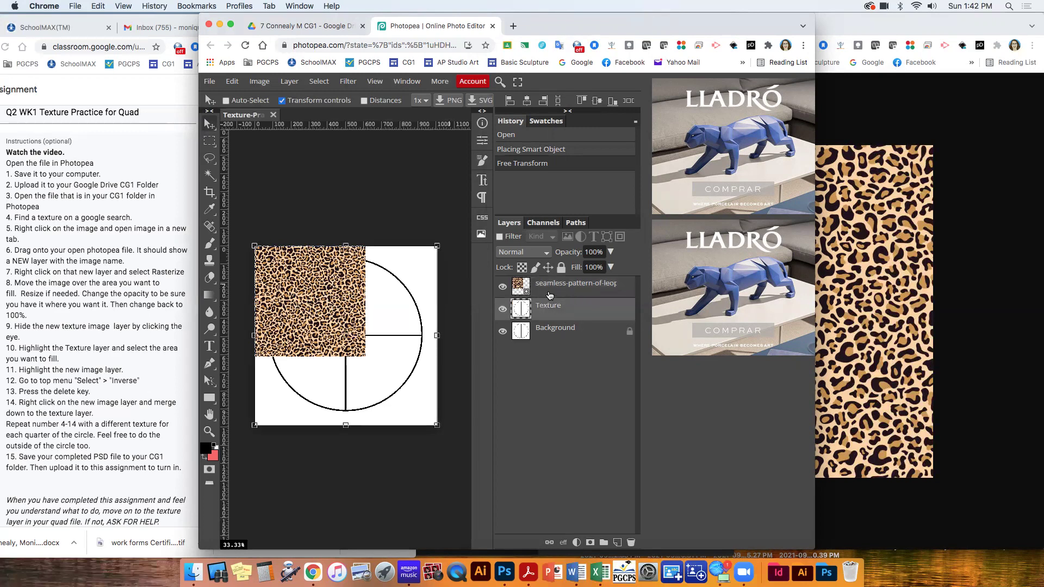
click(559, 286)
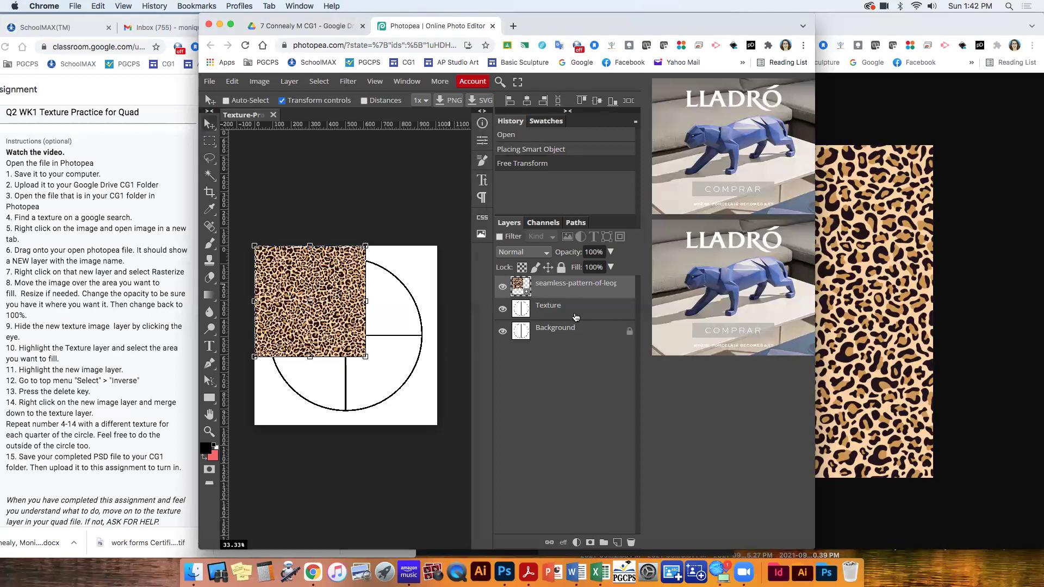
Move the leopard layer over the top-left quarter, scale it to about 114%, and rasterize it.
mouse_move(343, 274)
mouse_down()
mouse_move(405, 313)
mouse_move(355, 333)
mouse_move(426, 269)
mouse_move(364, 290)
mouse_move(421, 294)
mouse_move(443, 378)
mouse_move(395, 305)
mouse_move(357, 273)
mouse_up()
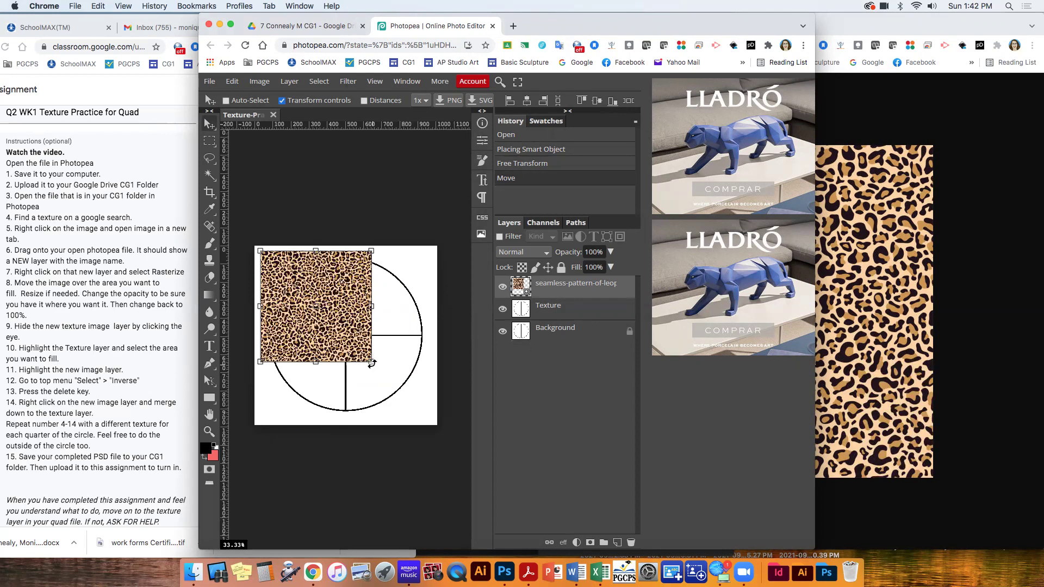
drag(371, 362, 387, 391)
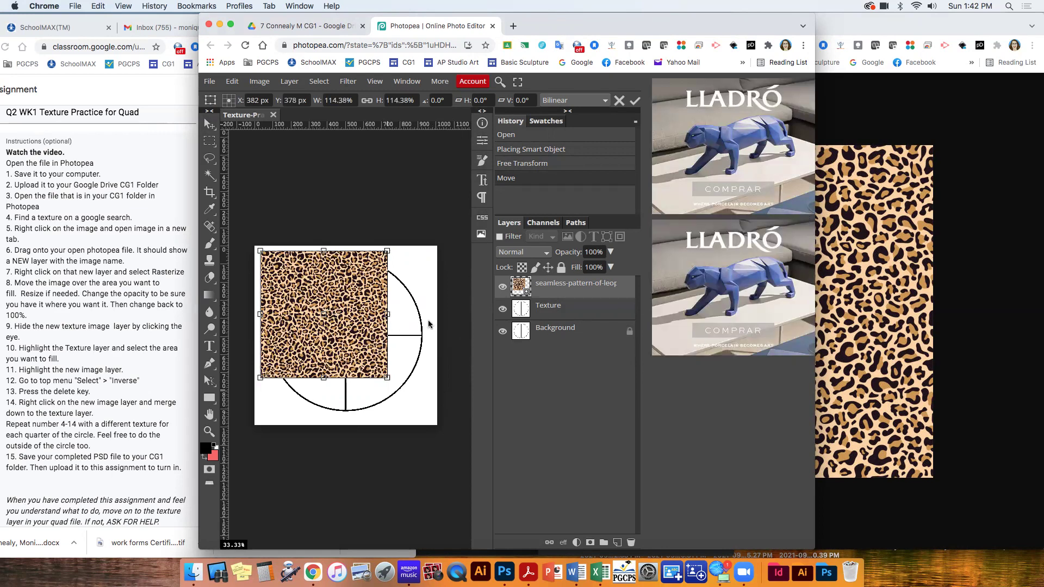
right_click(566, 285)
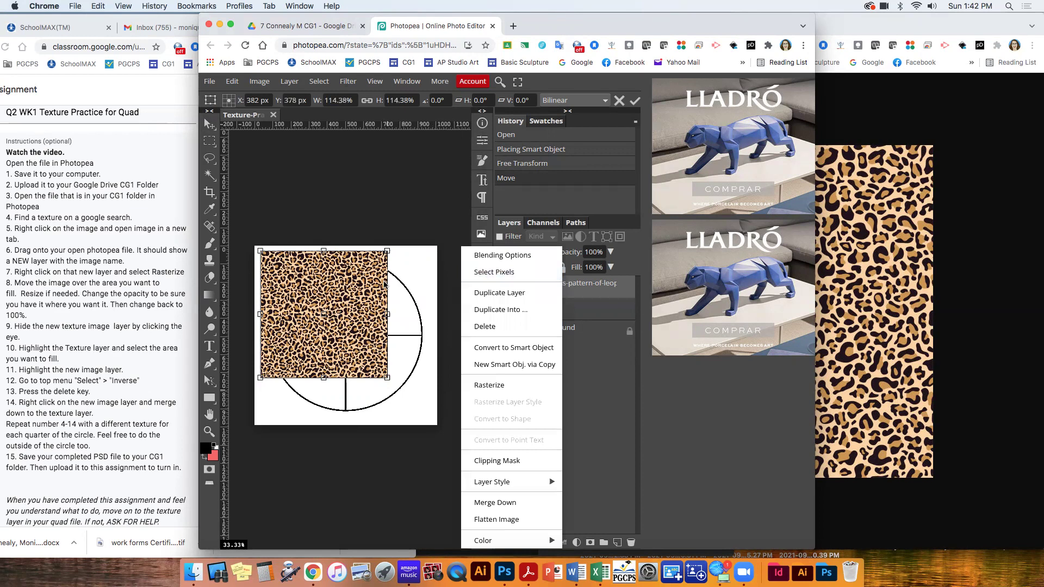
click(367, 286)
right_click(560, 285)
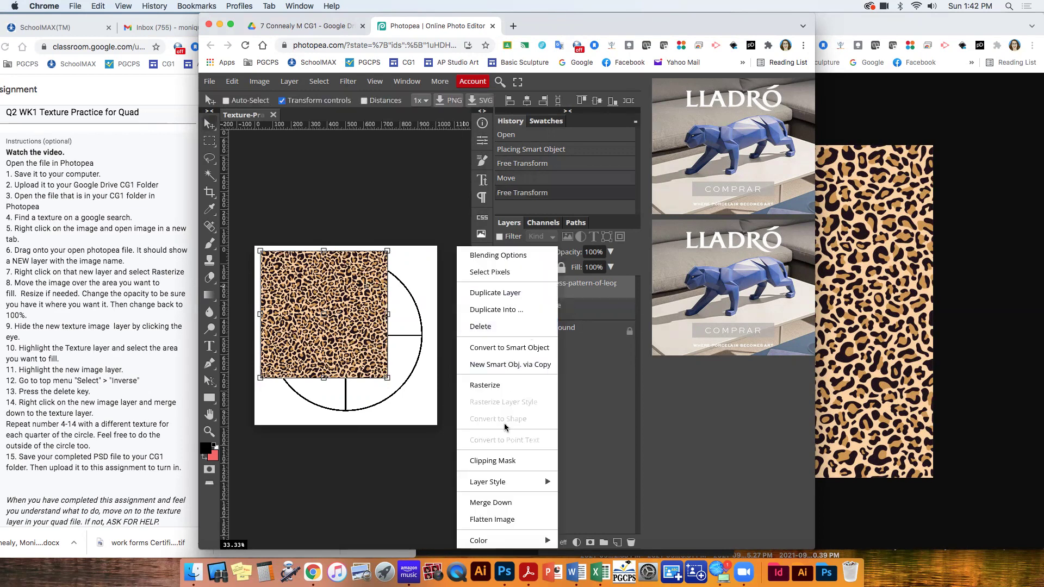
click(484, 386)
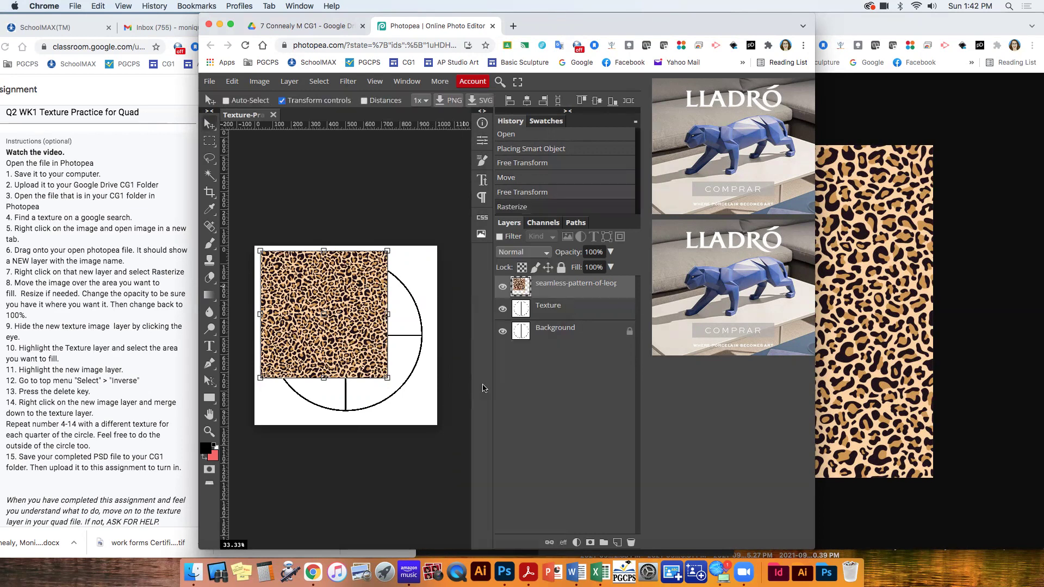
Lower the leopard layer's opacity to reposition it over the circle, then restore 100% opacity.
click(612, 253)
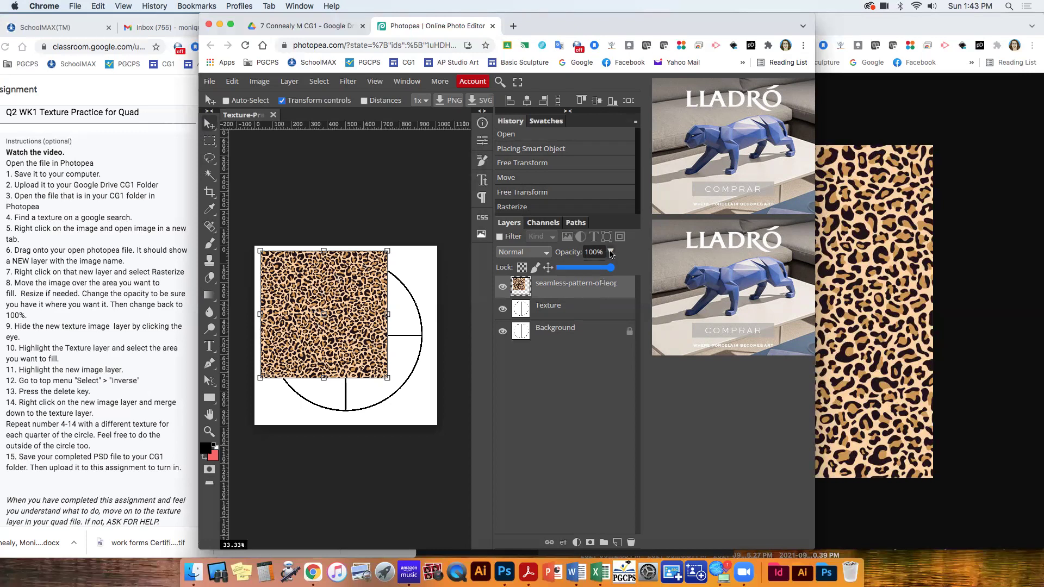
drag(611, 267, 582, 270)
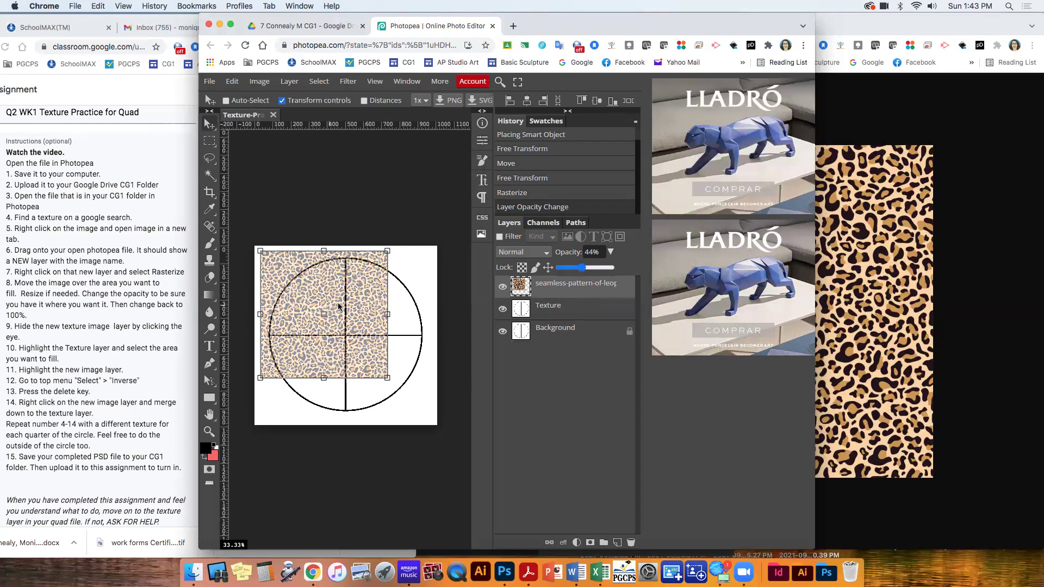
mouse_move(359, 291)
mouse_down()
mouse_move(400, 345)
mouse_move(399, 311)
mouse_move(379, 302)
mouse_move(384, 322)
mouse_move(374, 320)
mouse_move(358, 291)
mouse_up()
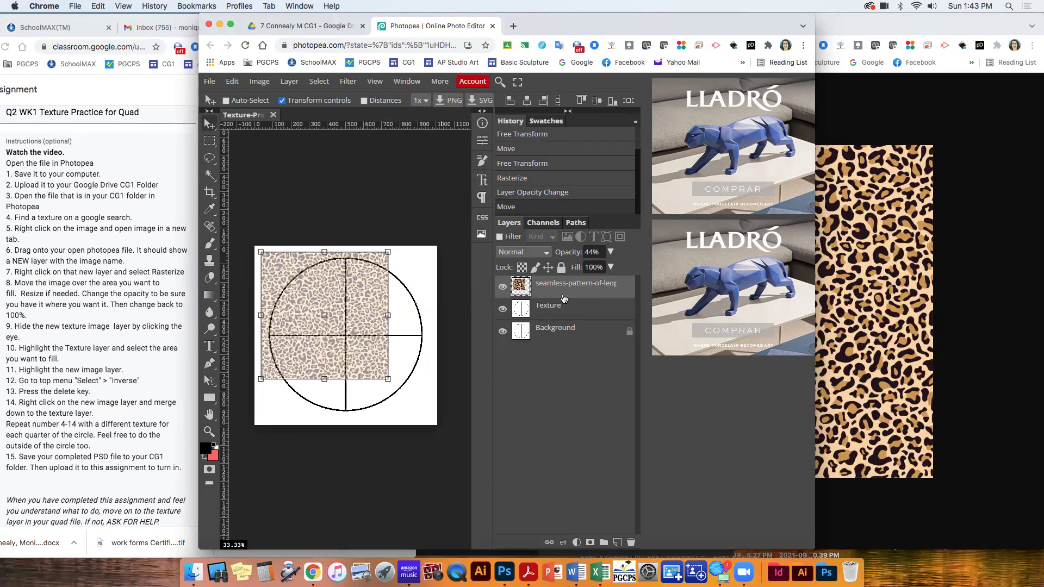
click(611, 252)
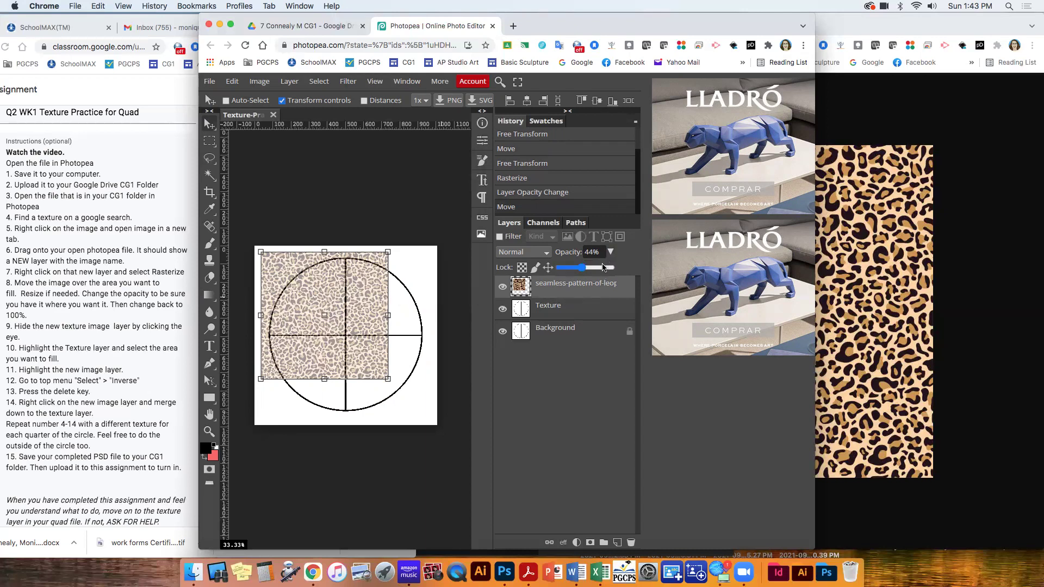
click(604, 268)
drag(606, 270, 623, 270)
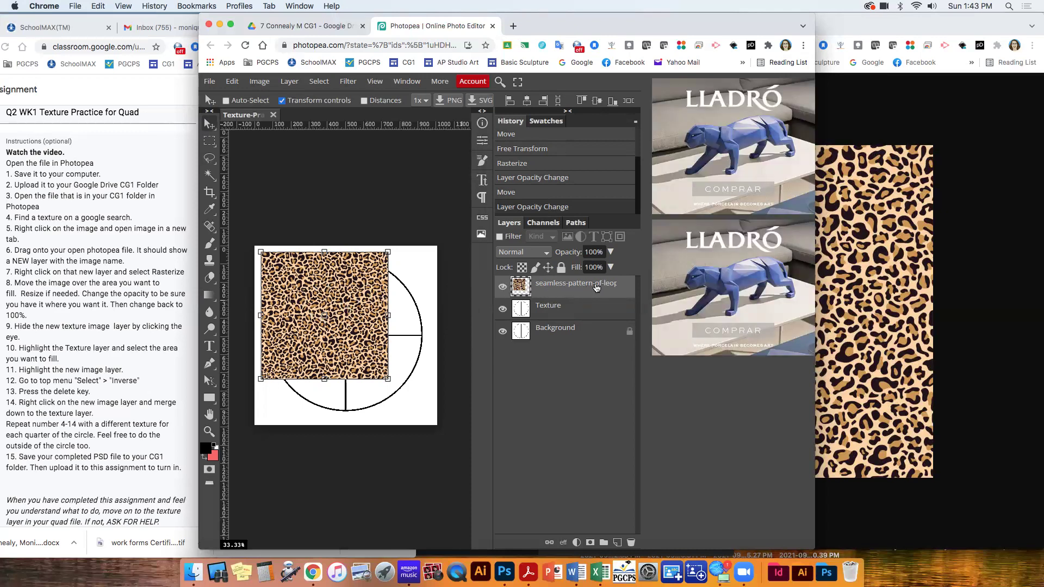
Toggle the leopard layer's visibility and widen the browser window for more workspace.
click(502, 287)
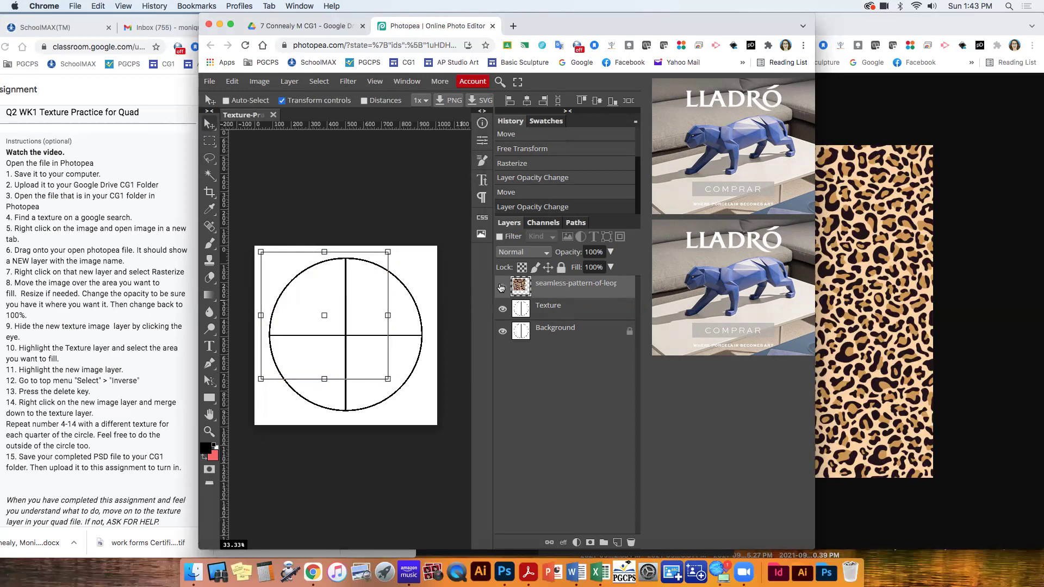
click(576, 310)
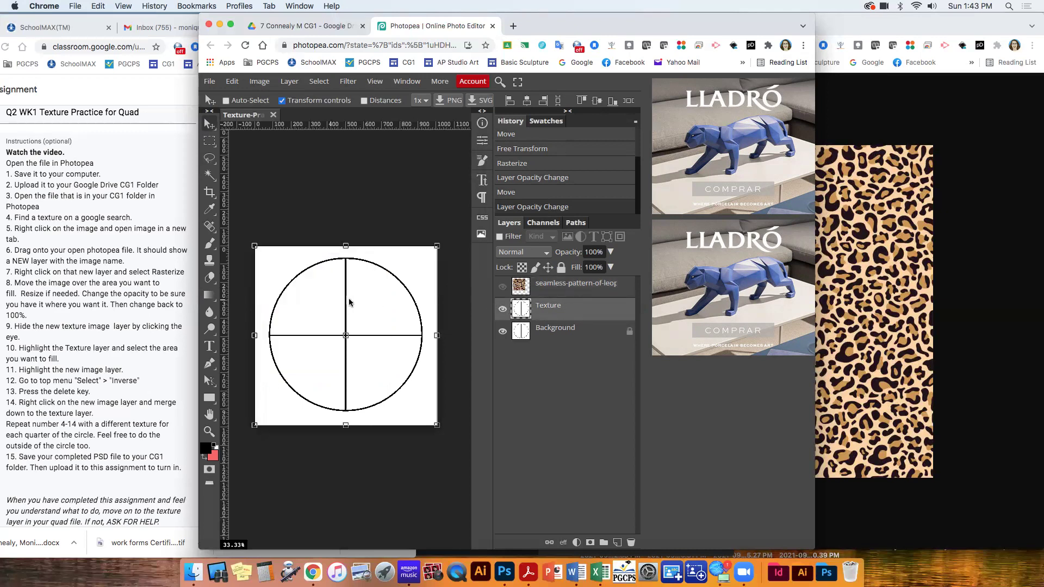
click(571, 289)
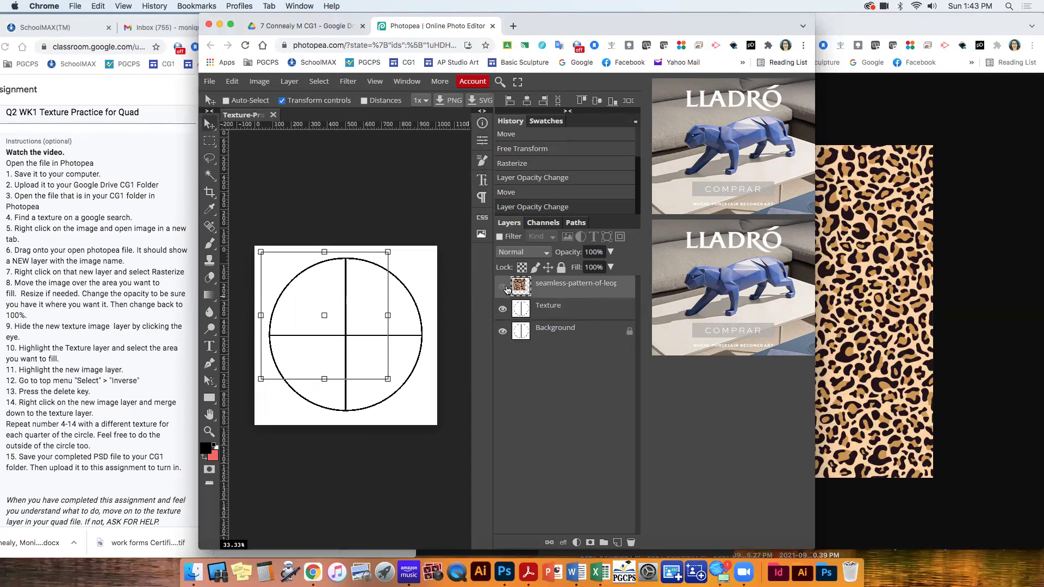
click(503, 288)
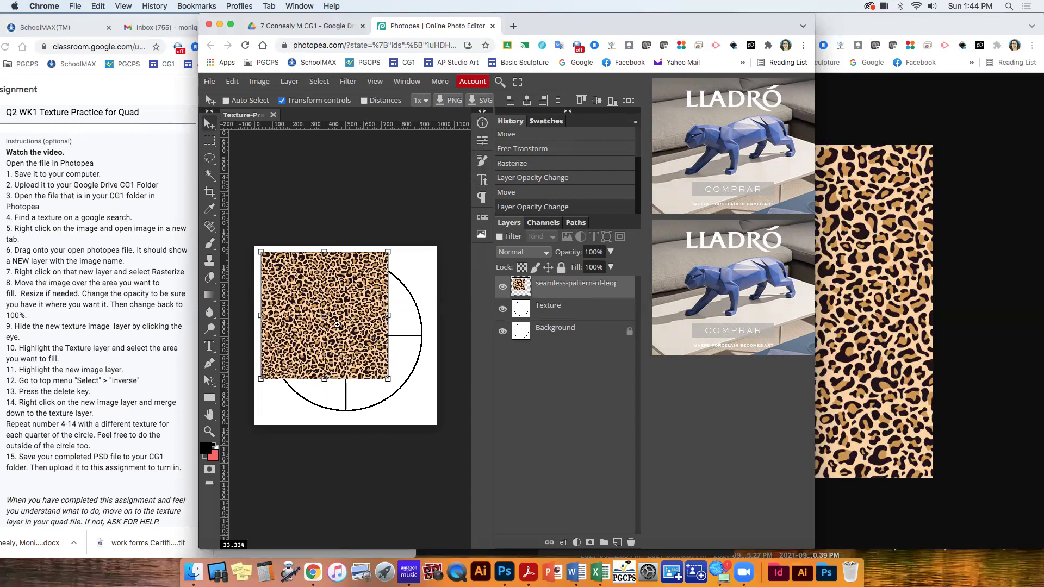
scroll(324, 319, up, 3)
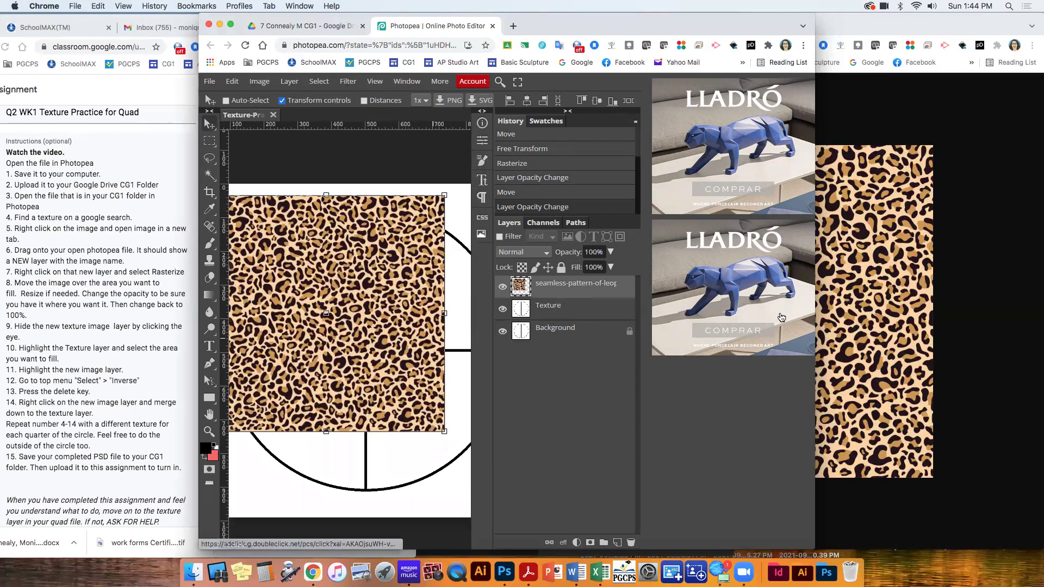
drag(815, 380, 1022, 373)
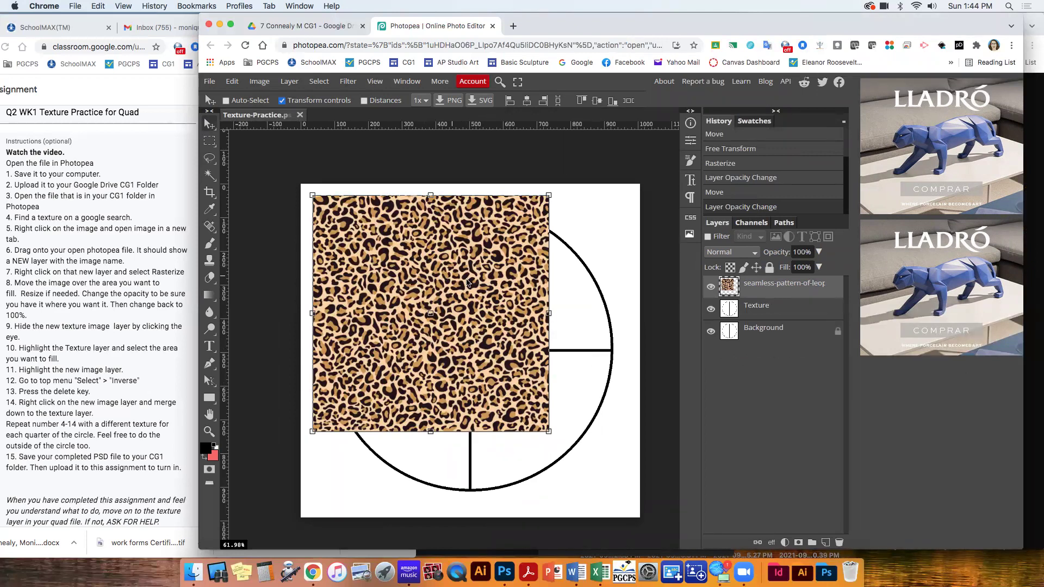
Switch to the Magic Wand and try selecting areas on the leopard texture.
click(209, 176)
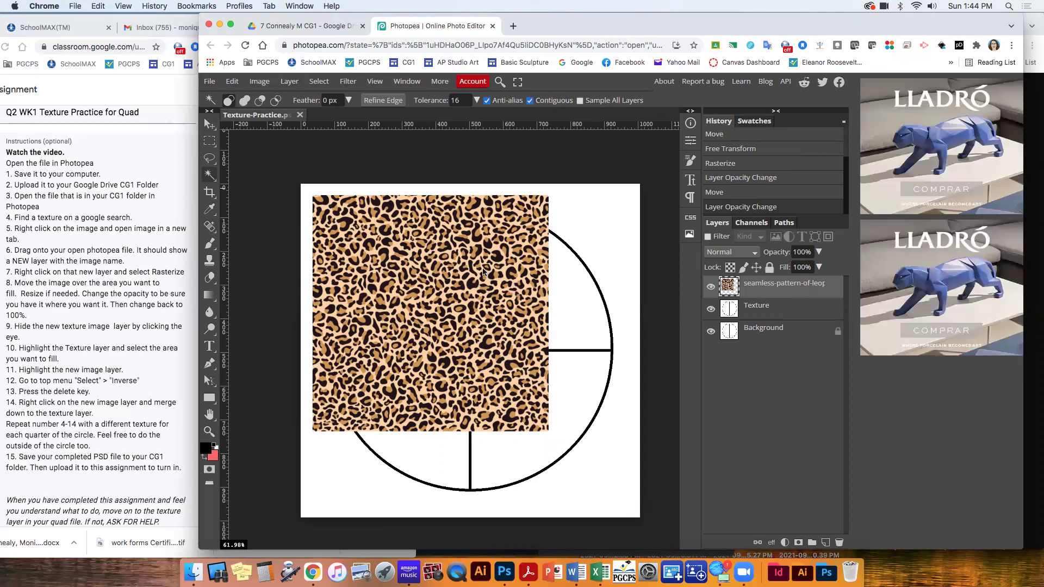
click(435, 271)
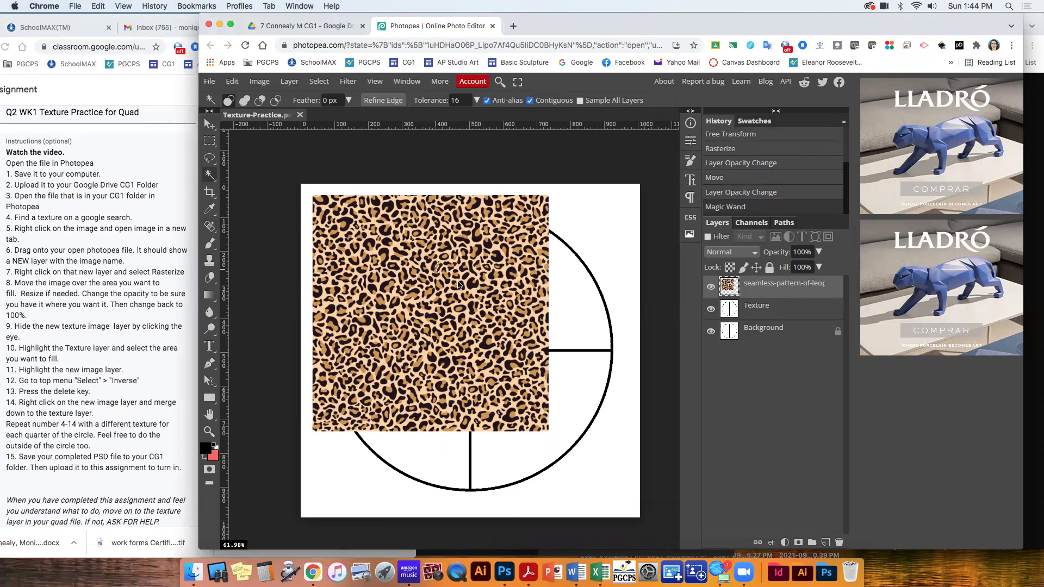
click(431, 263)
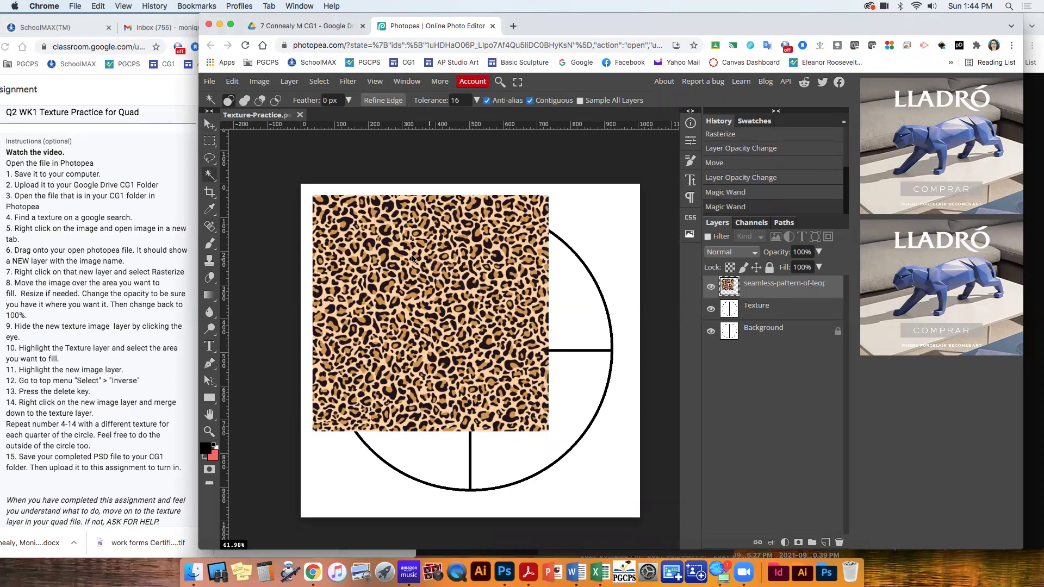
click(413, 260)
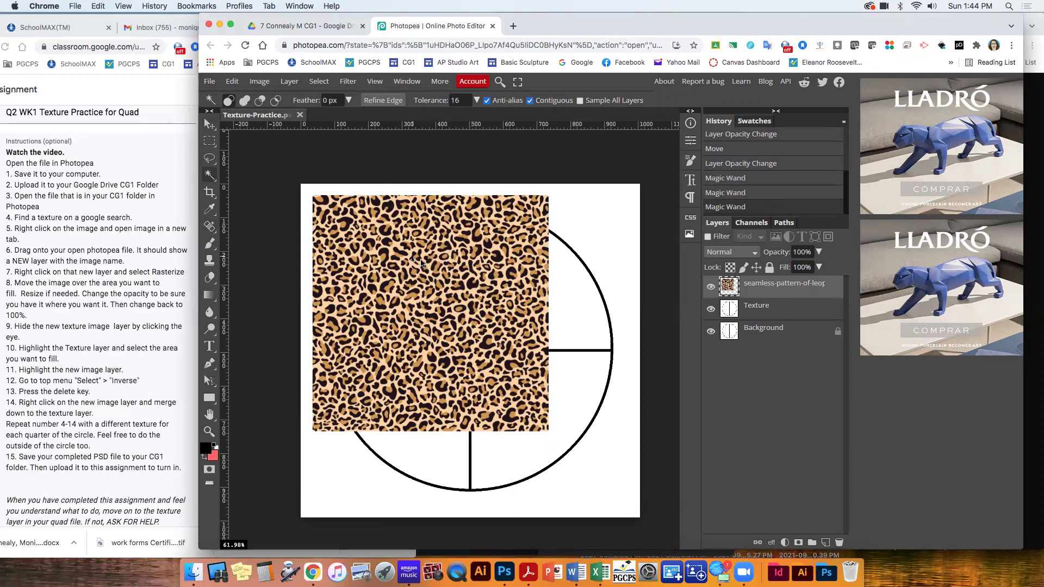
Magic Wand select the upper-left quarter on the Texture layer, then show the leopard layer.
click(785, 311)
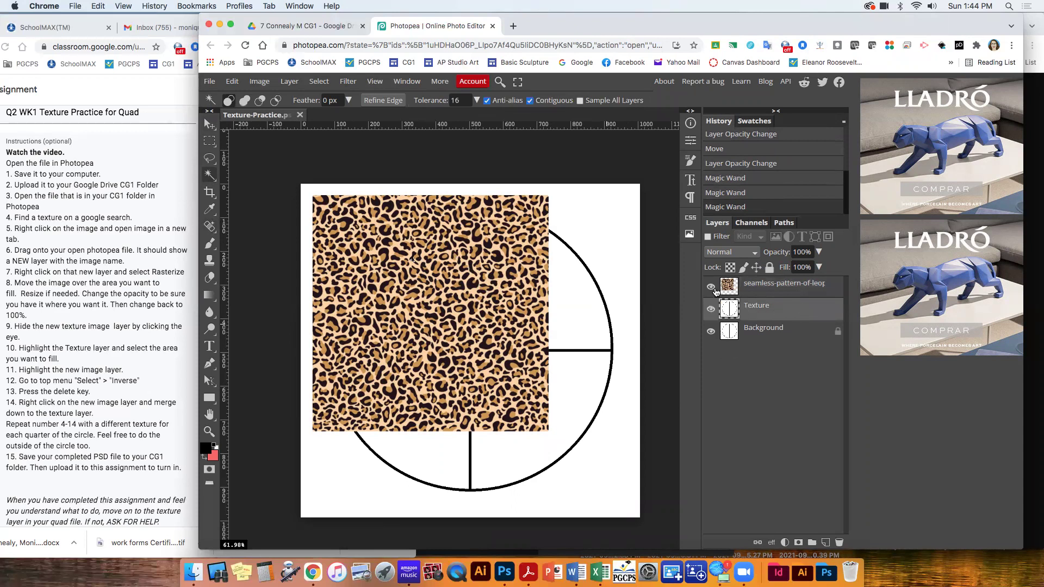
click(427, 303)
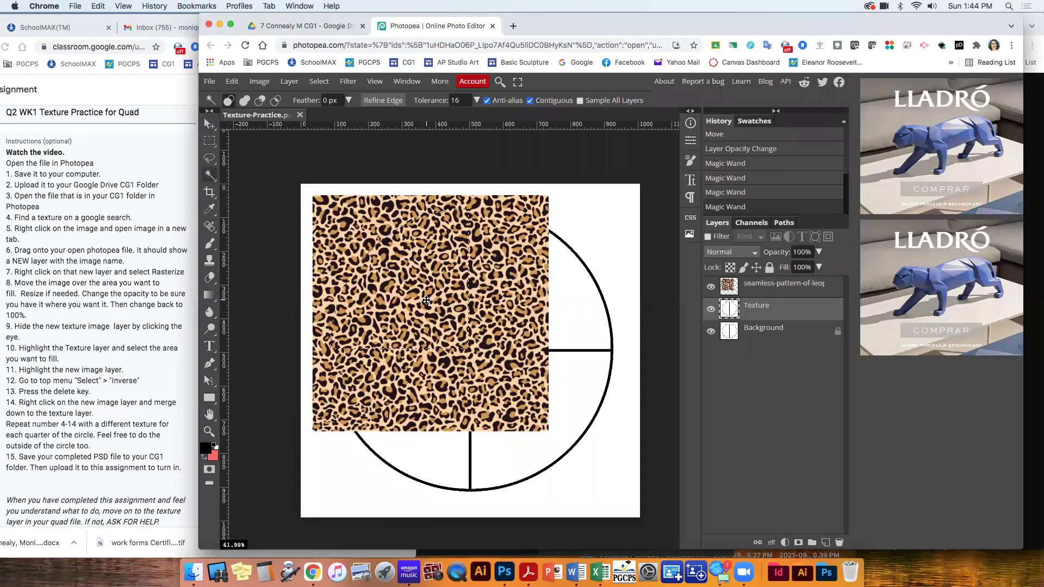
click(711, 287)
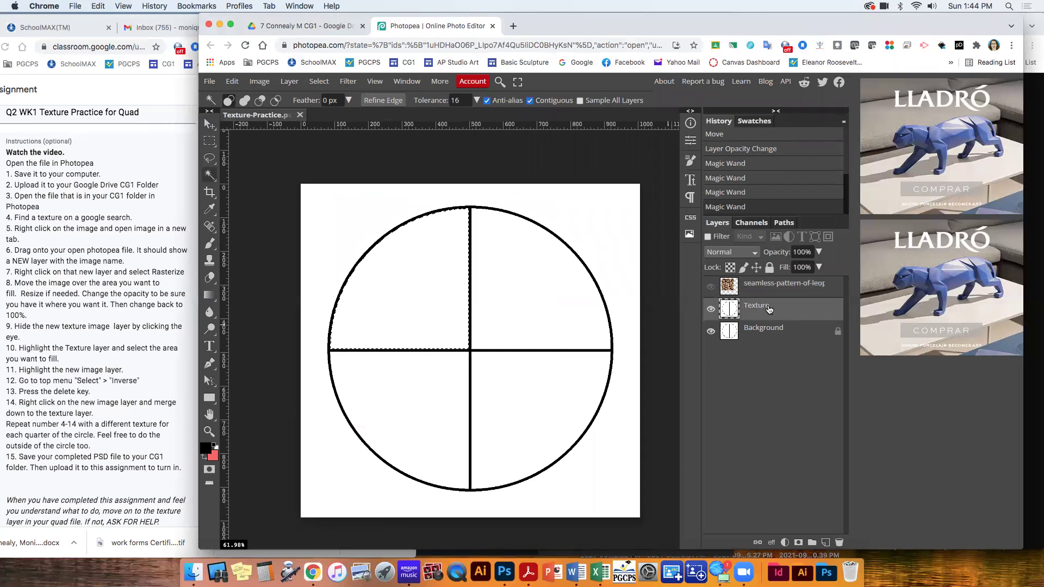
click(428, 284)
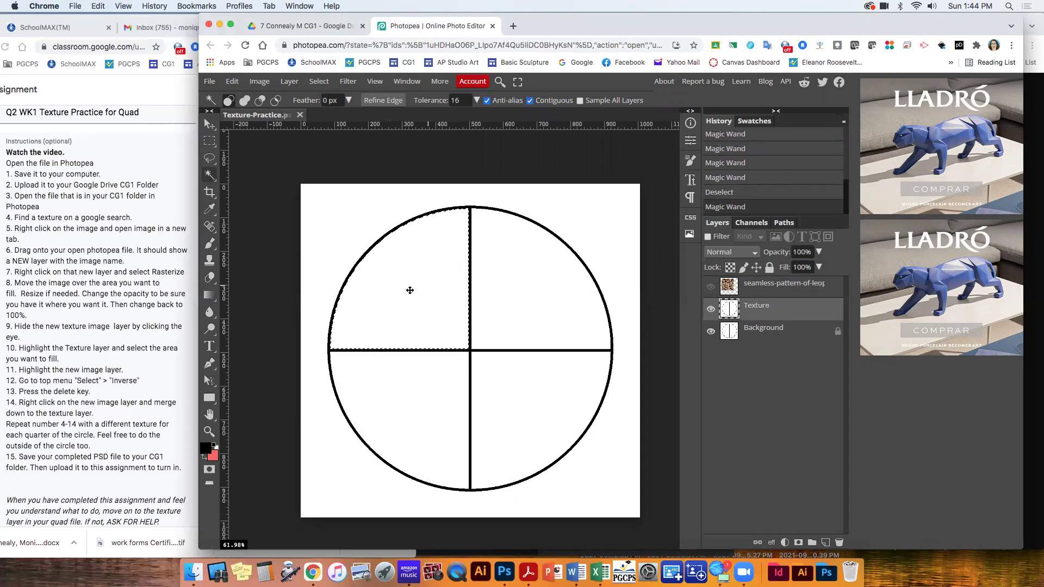
right_click(209, 177)
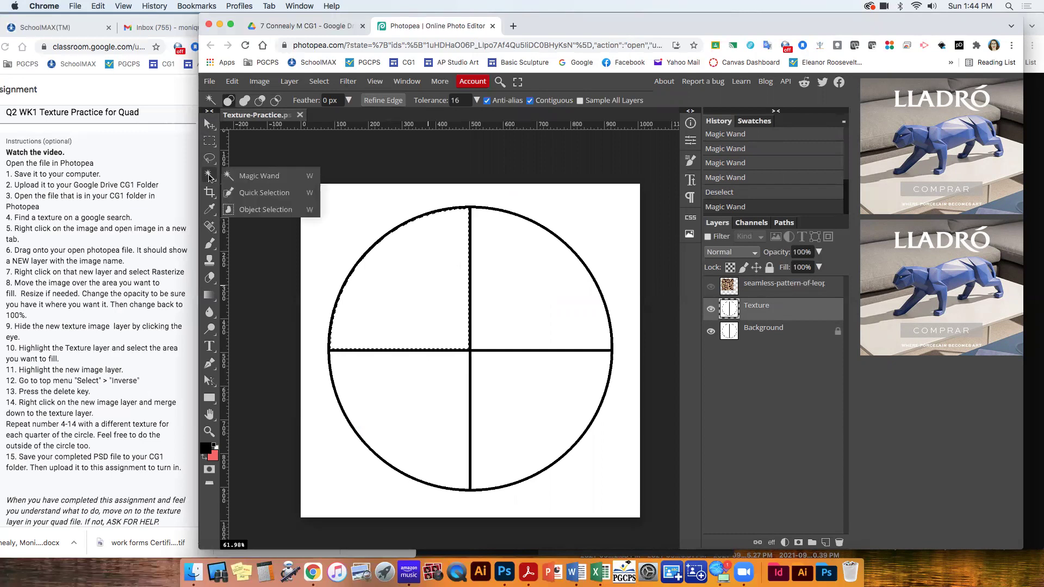
click(255, 178)
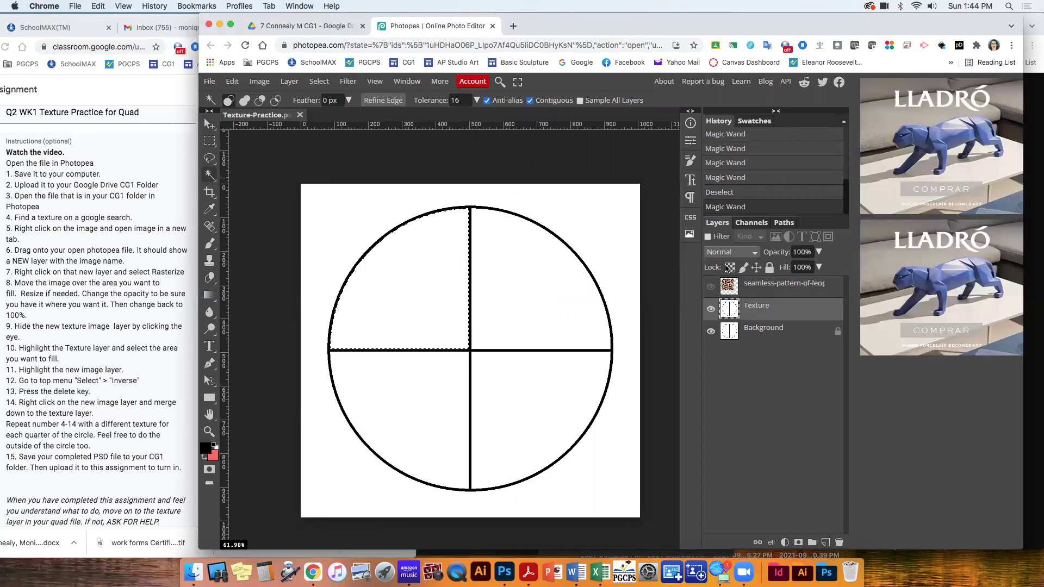
click(712, 288)
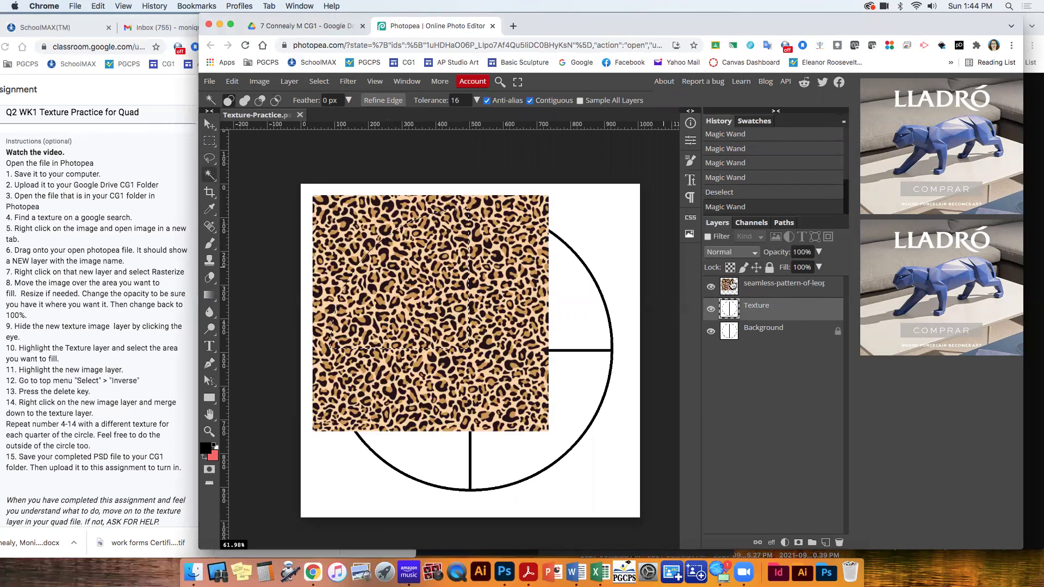
Activate the leopard layer, try deleting inside the selection, and undo it.
click(776, 290)
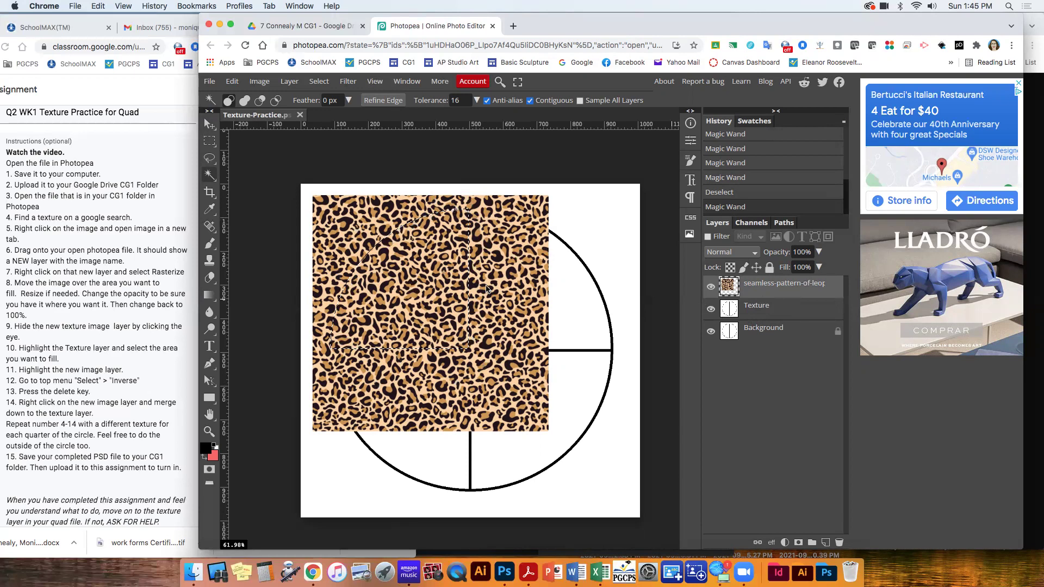
key(Delete)
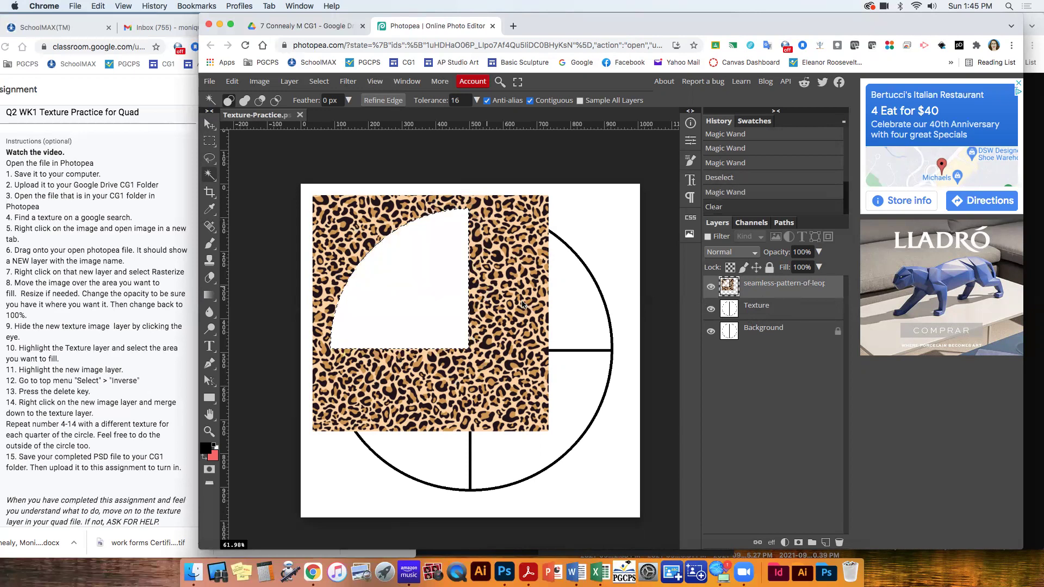
key(ctrl+z)
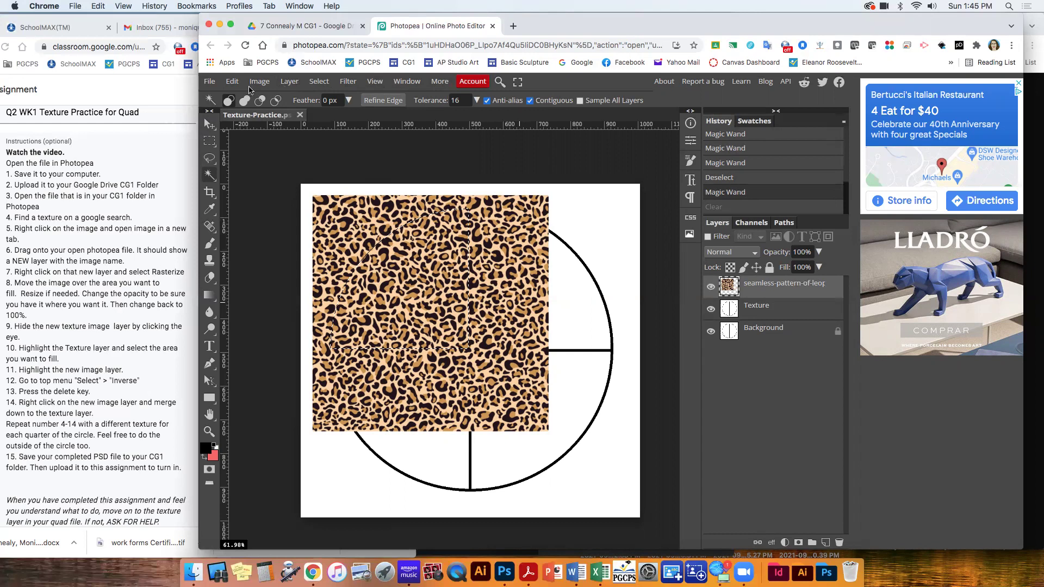
Invert the selection, delete the leopard outside the top-left quarter, and deselect.
click(319, 84)
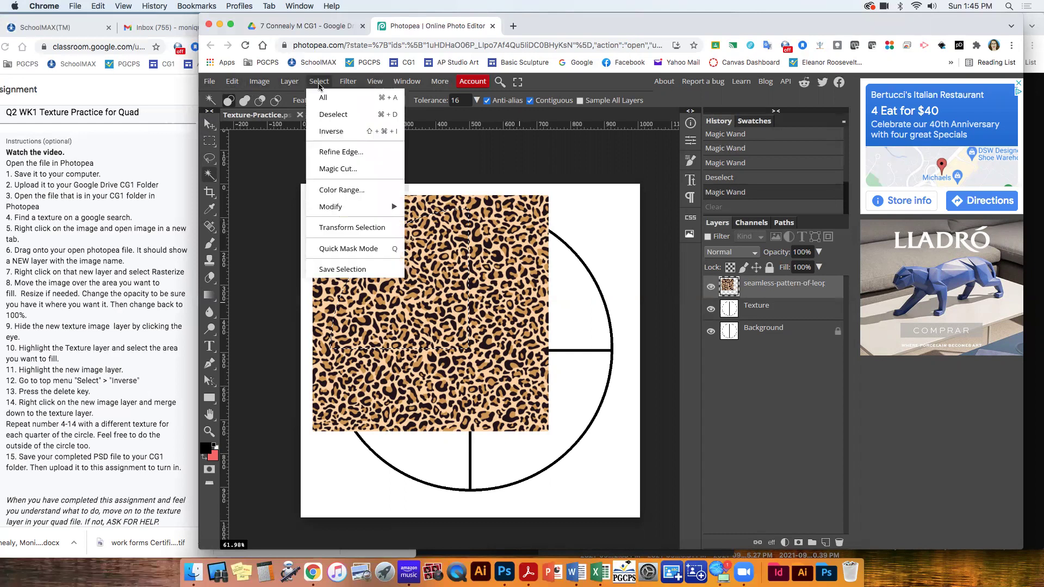
click(335, 134)
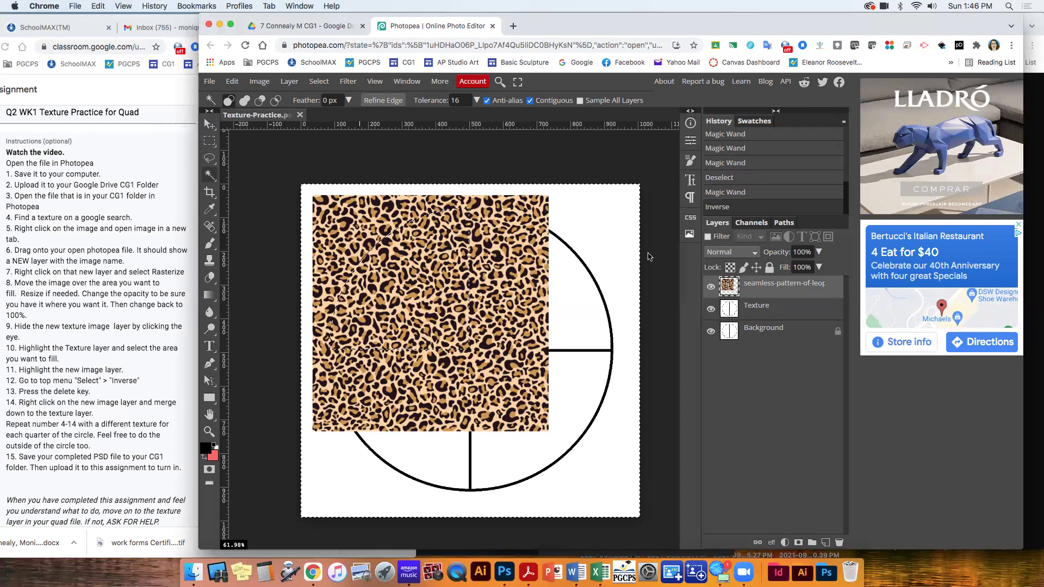
key(Delete)
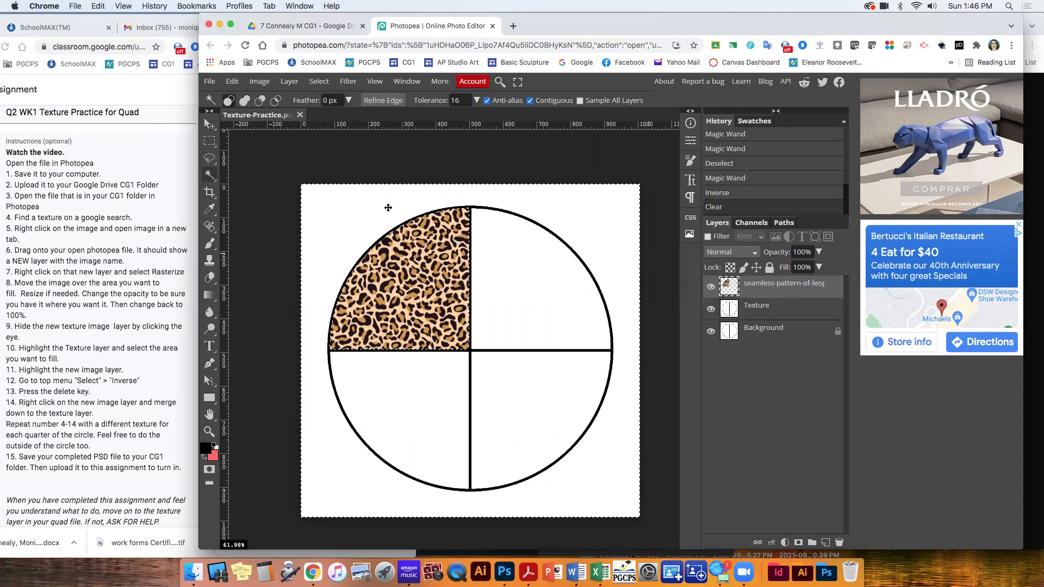
key(super+d)
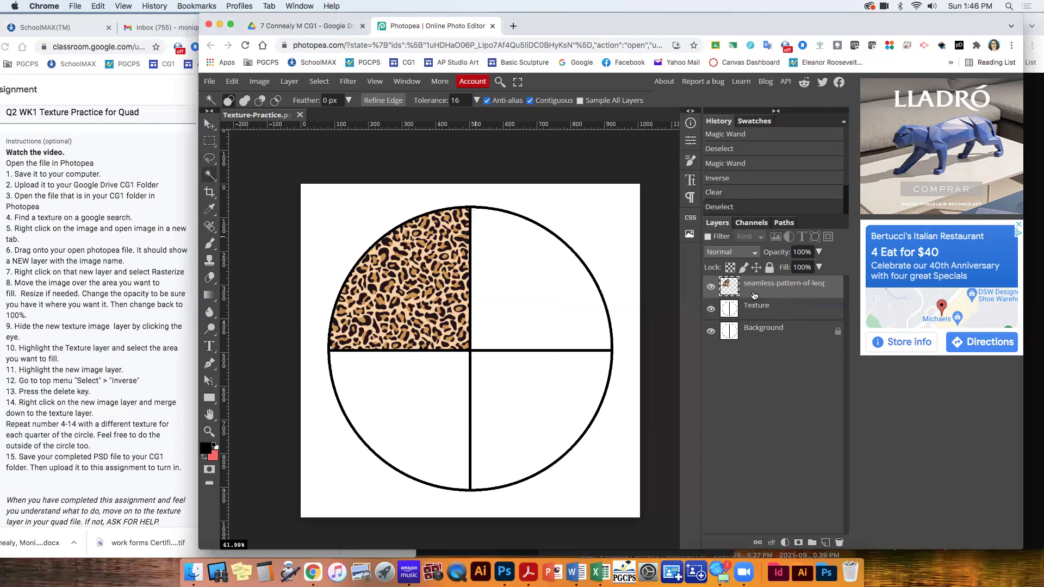
drag(711, 309, 712, 334)
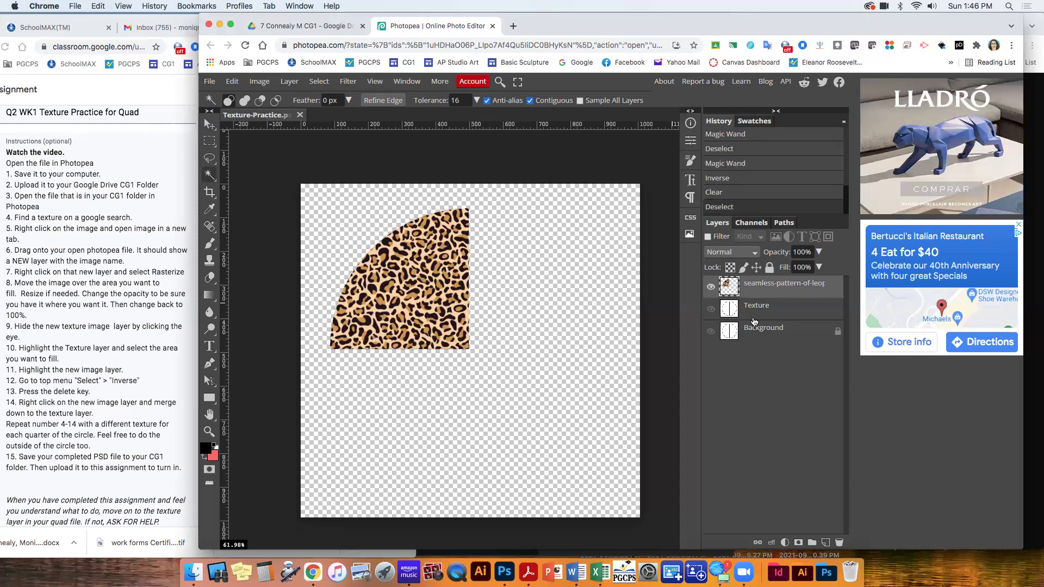
click(711, 309)
click(710, 333)
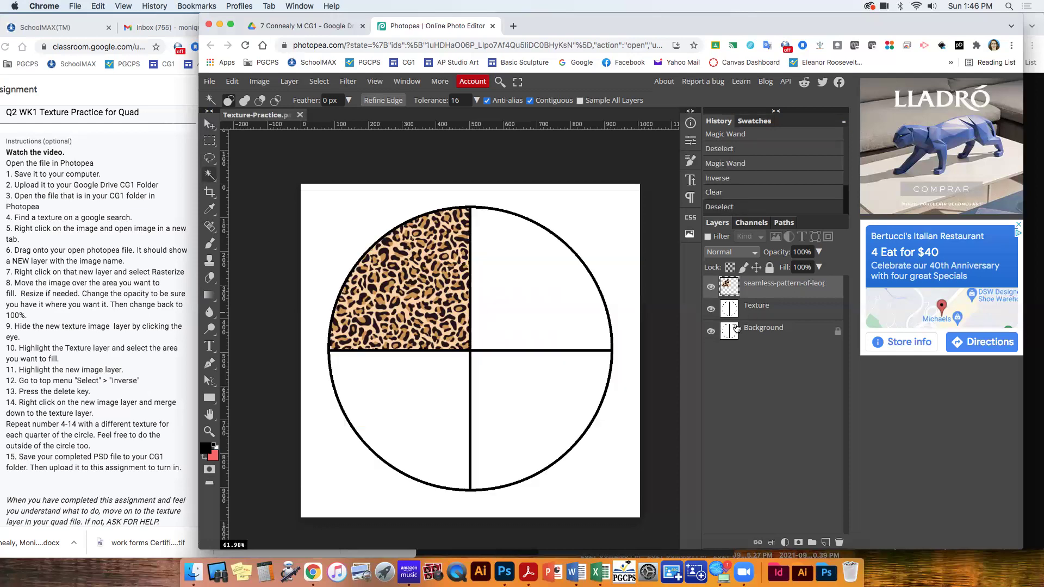
Merge the leopard layer down into Texture and toggle Texture's visibility to check the result.
right_click(758, 286)
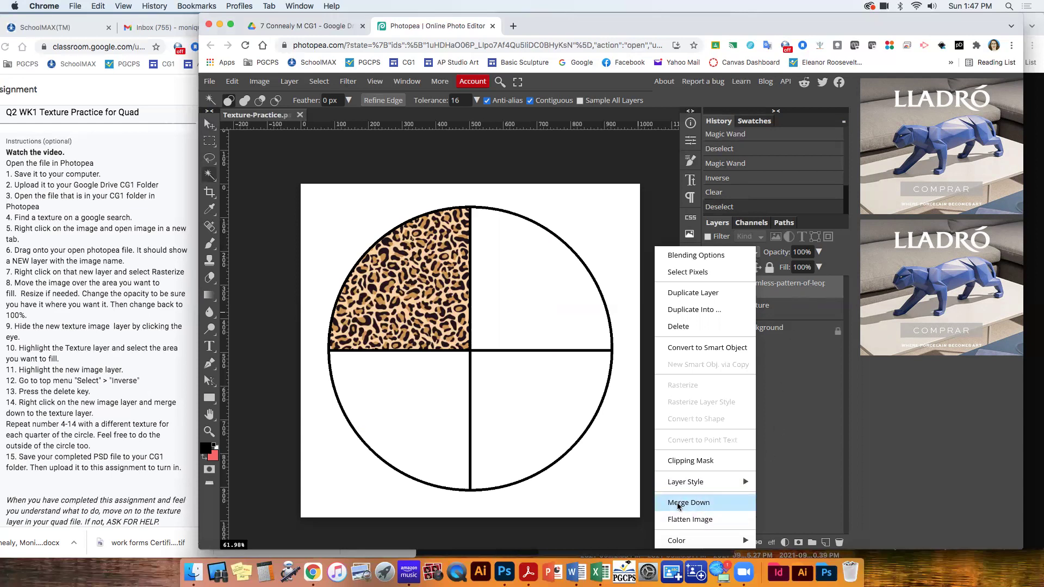
click(690, 503)
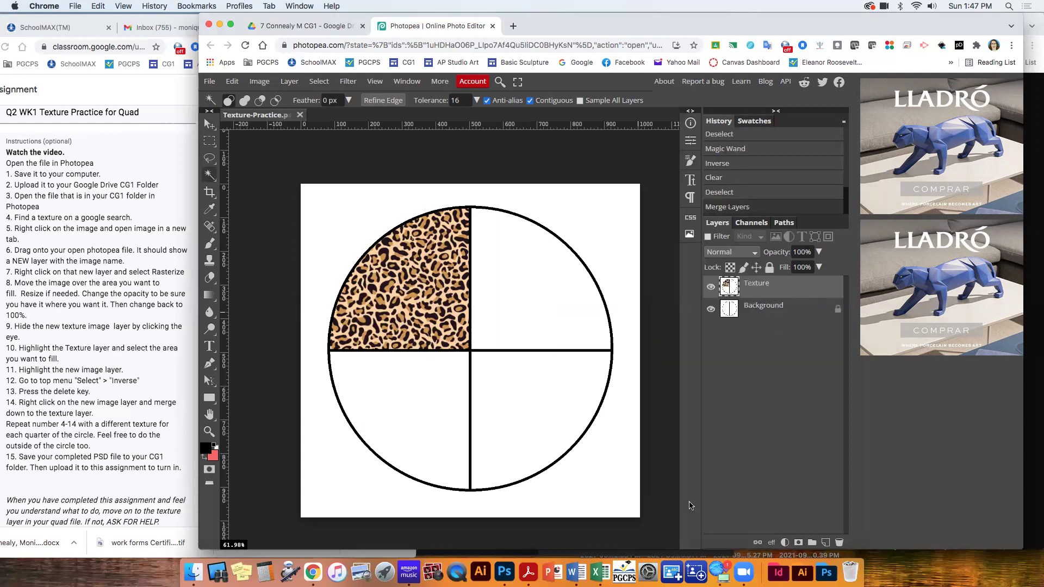
click(711, 287)
click(711, 287)
click(711, 287)
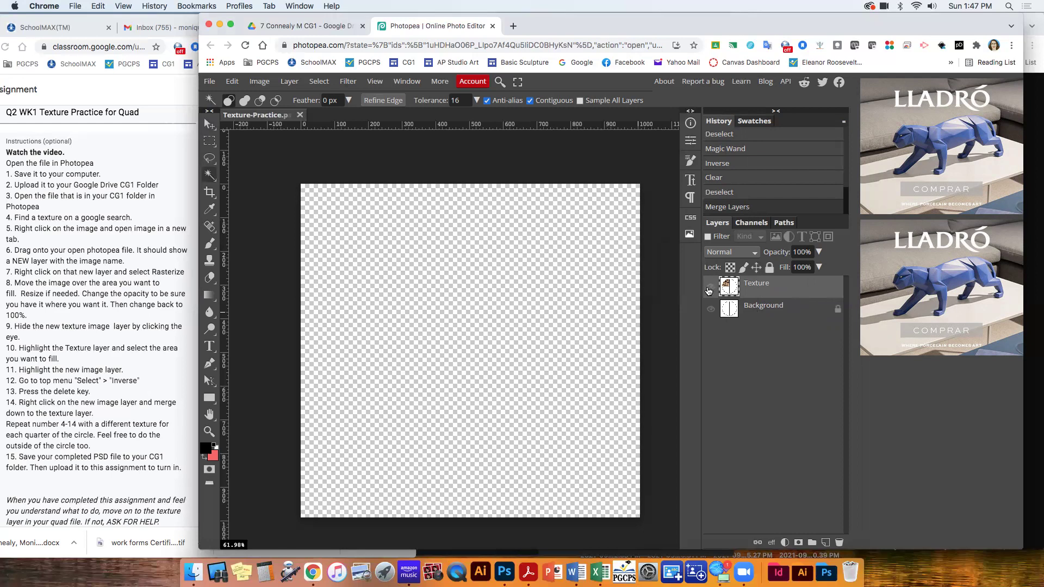
click(711, 287)
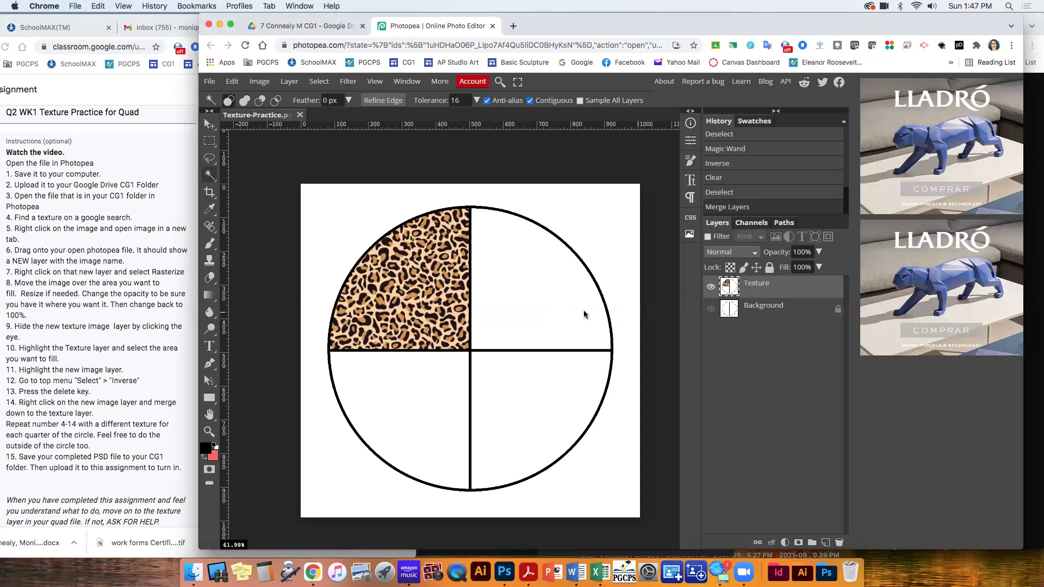
Try selecting areas of the leopard texture with the Magic Wand.
scroll(431, 282, up, 5)
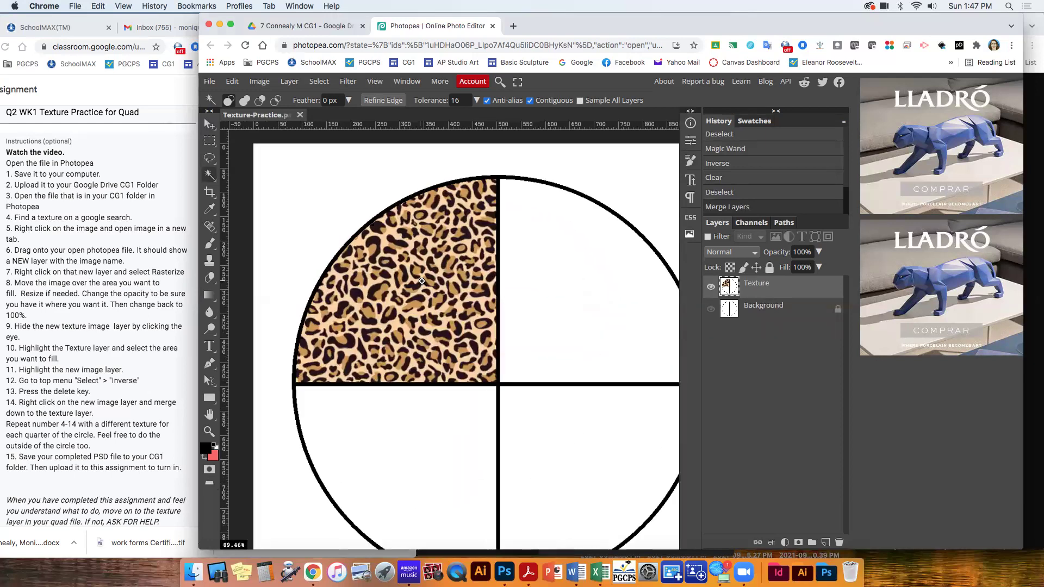
scroll(435, 283, down, 1)
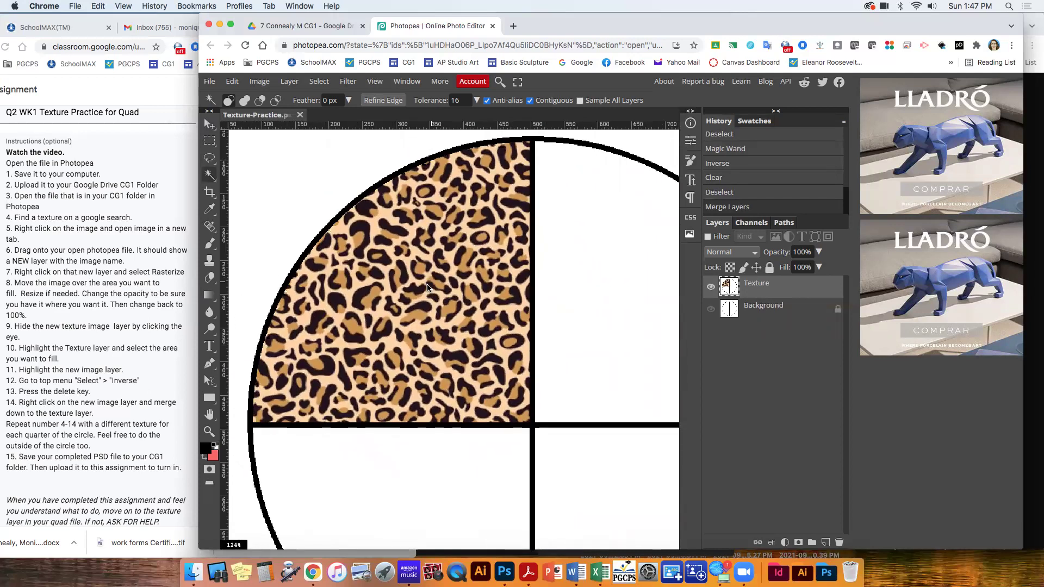
click(416, 255)
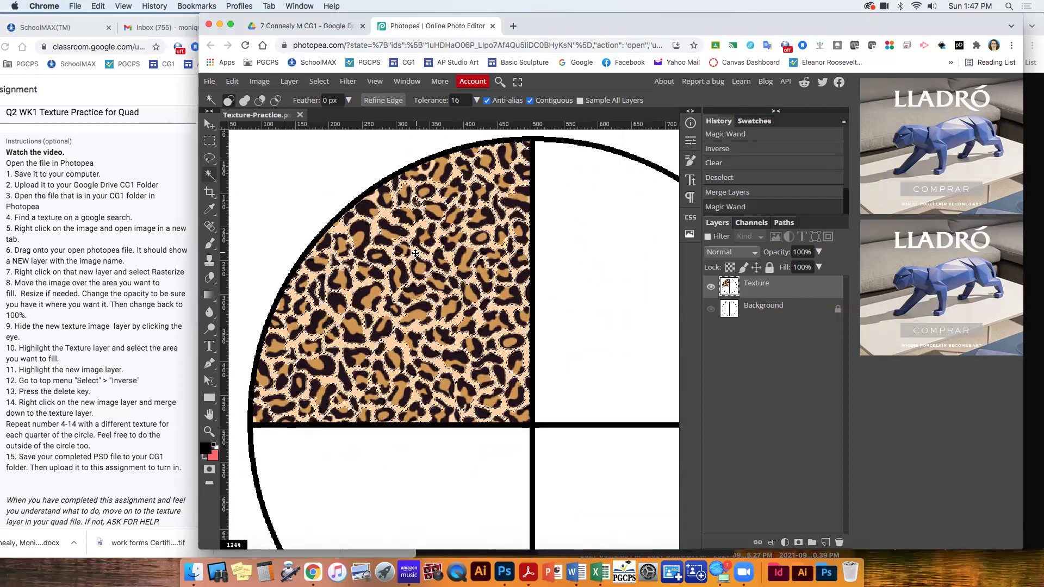
click(470, 293)
click(464, 265)
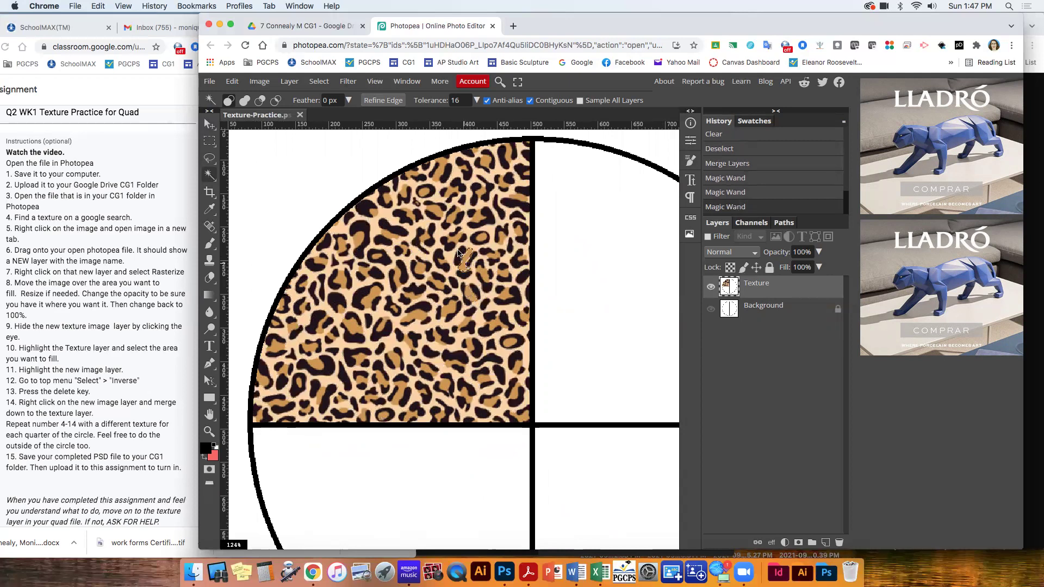
click(460, 256)
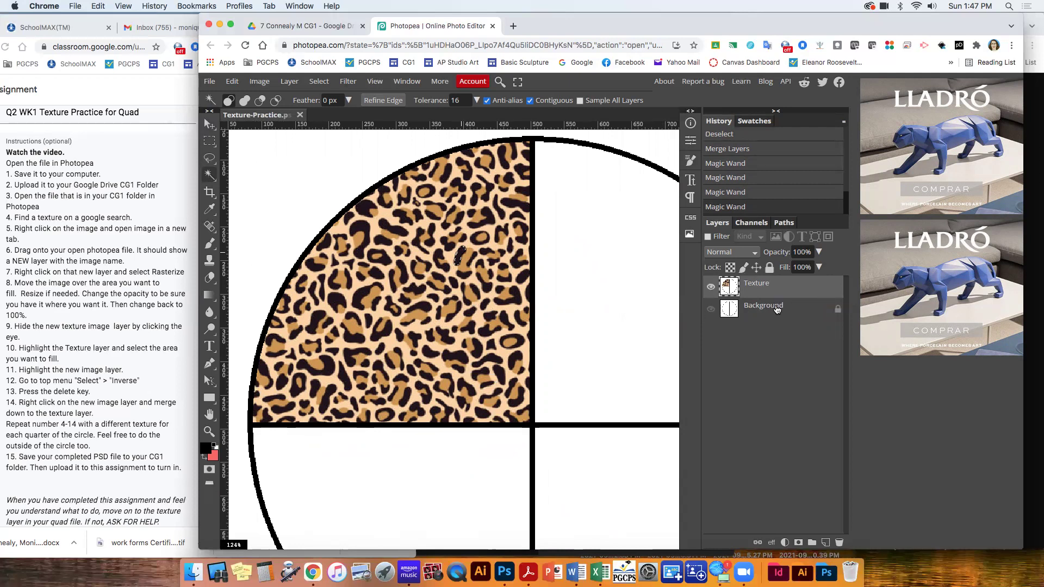
Magic Wand the top-left quarter on Background and check the selection against the Texture layer.
click(712, 309)
click(771, 310)
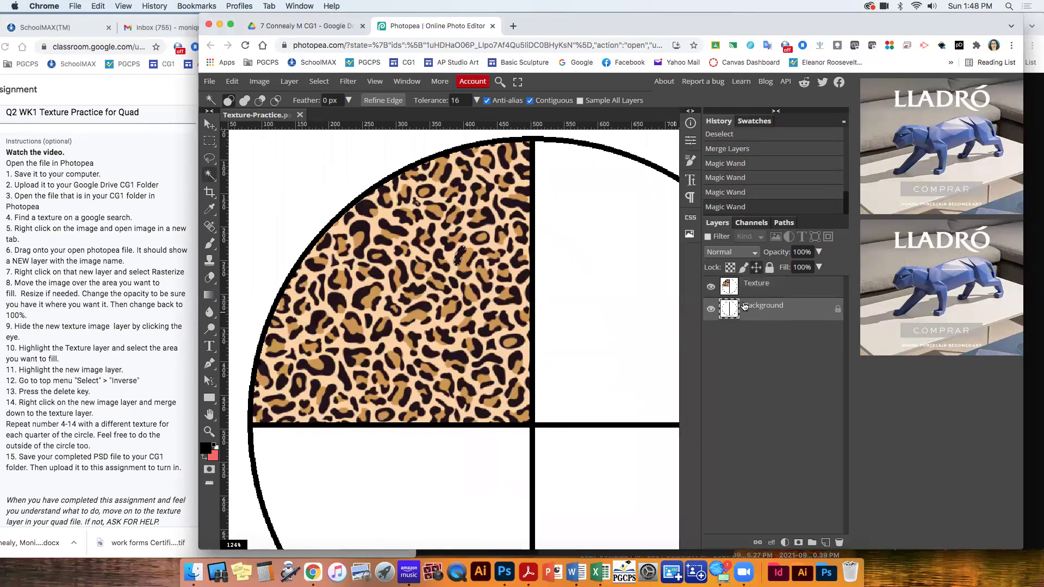
click(485, 241)
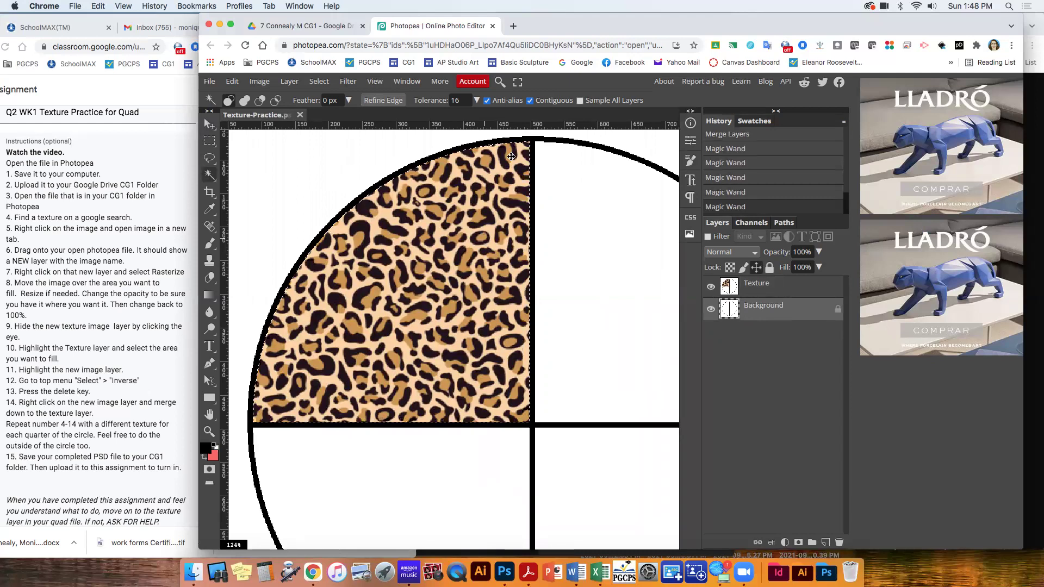
click(710, 287)
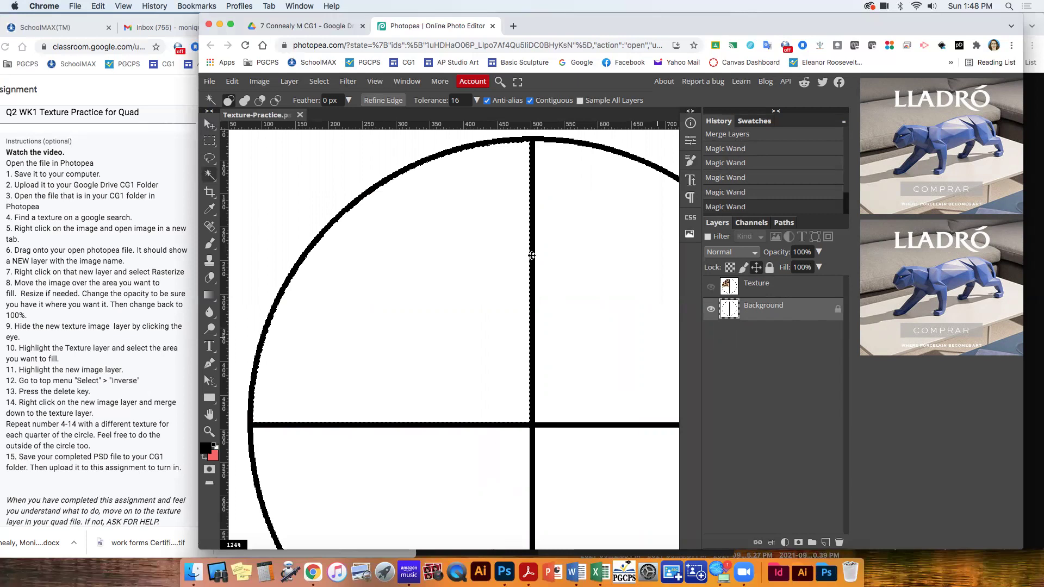
click(711, 286)
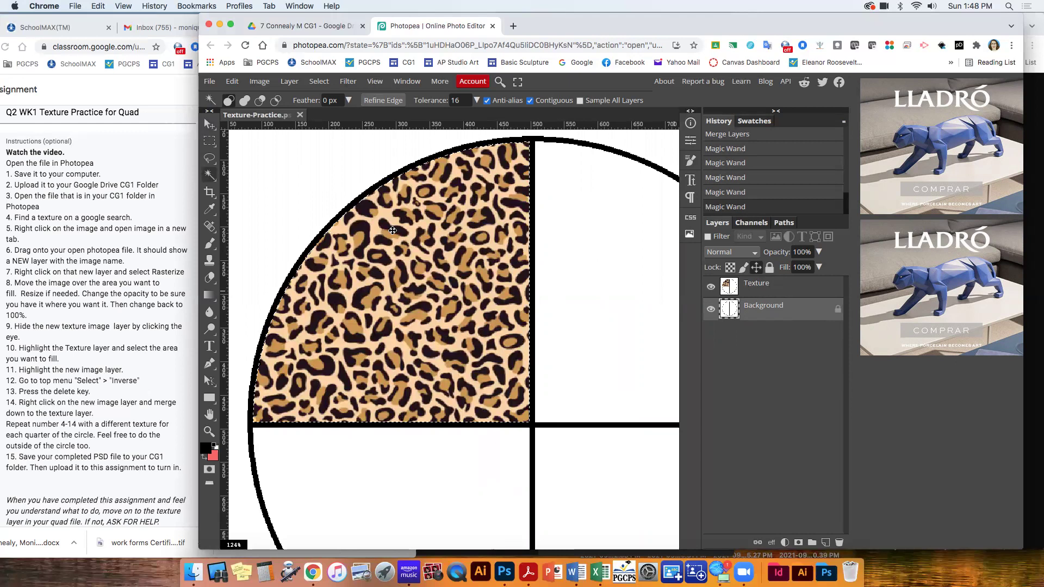
click(398, 231)
click(399, 232)
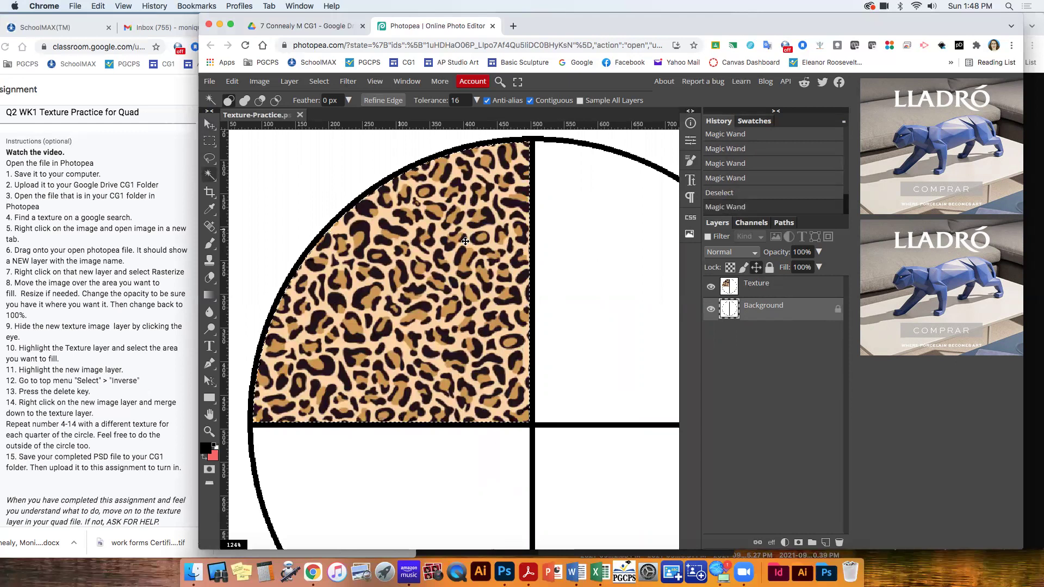
click(782, 285)
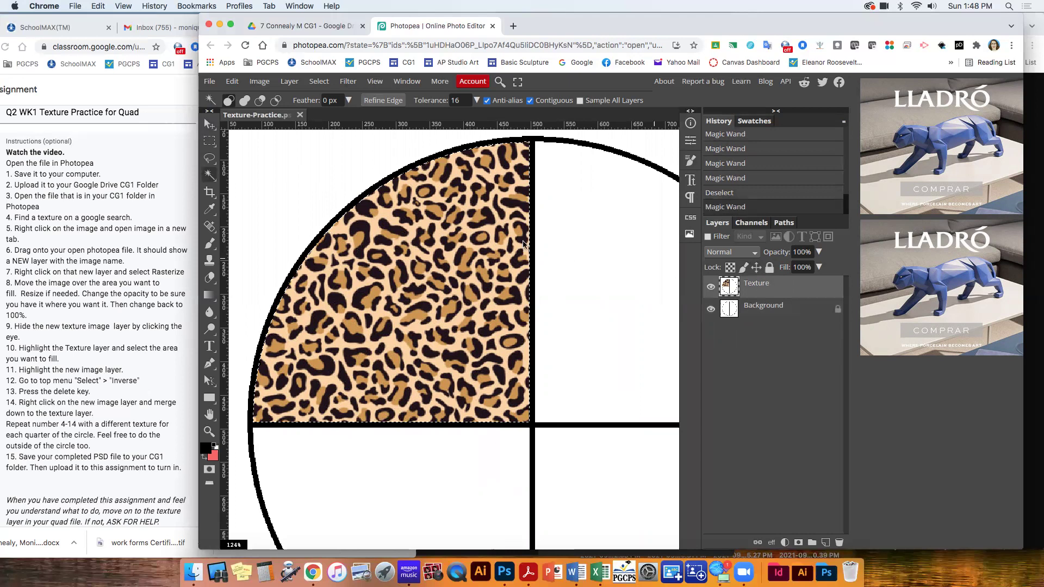
click(400, 230)
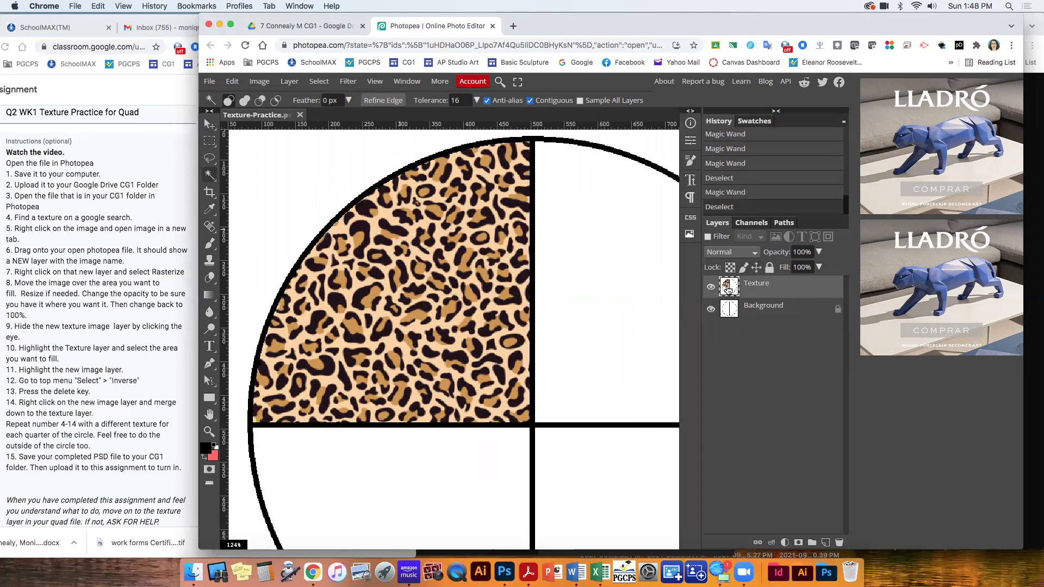
click(389, 228)
click(424, 225)
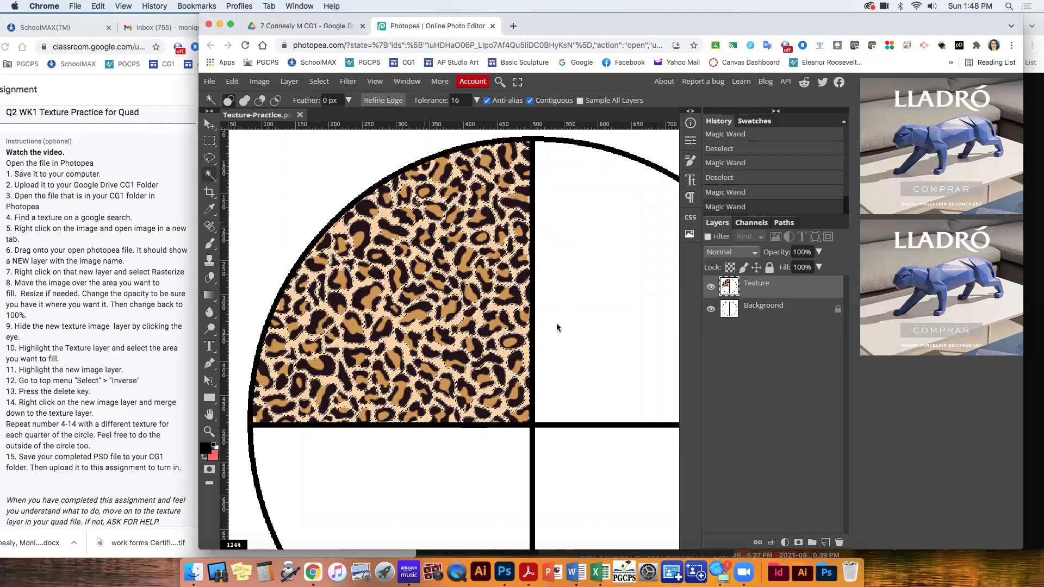
Reselect the top-left quarter on Background and delete the leopard texture there on Texture.
click(711, 286)
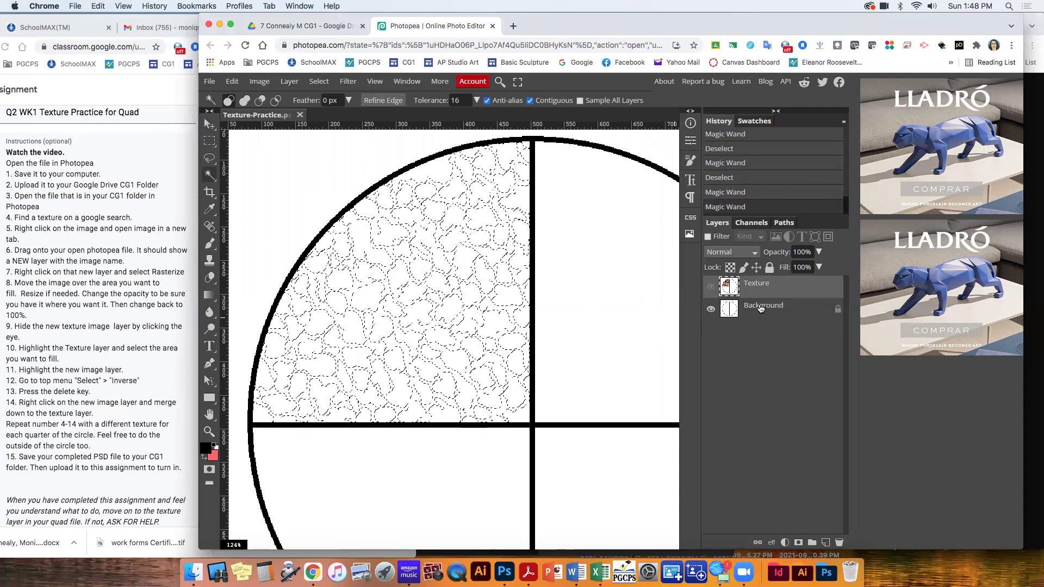
click(761, 308)
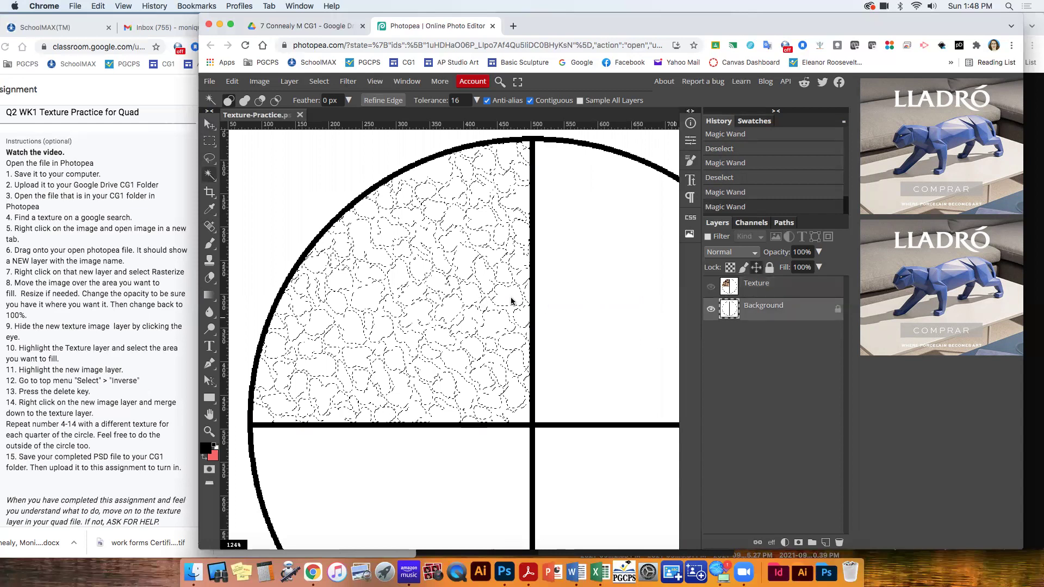
click(578, 299)
click(479, 302)
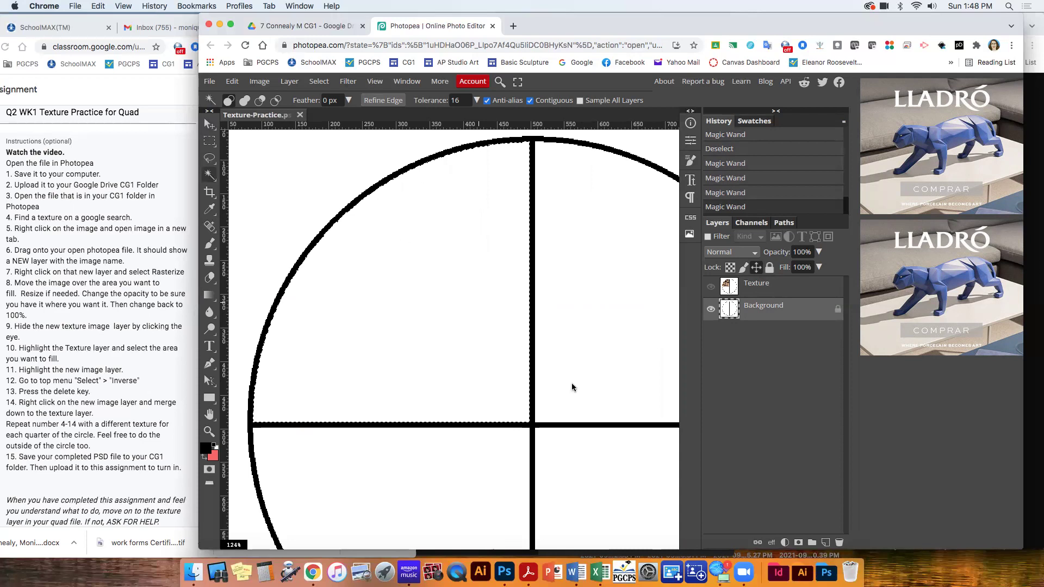
click(711, 286)
click(772, 291)
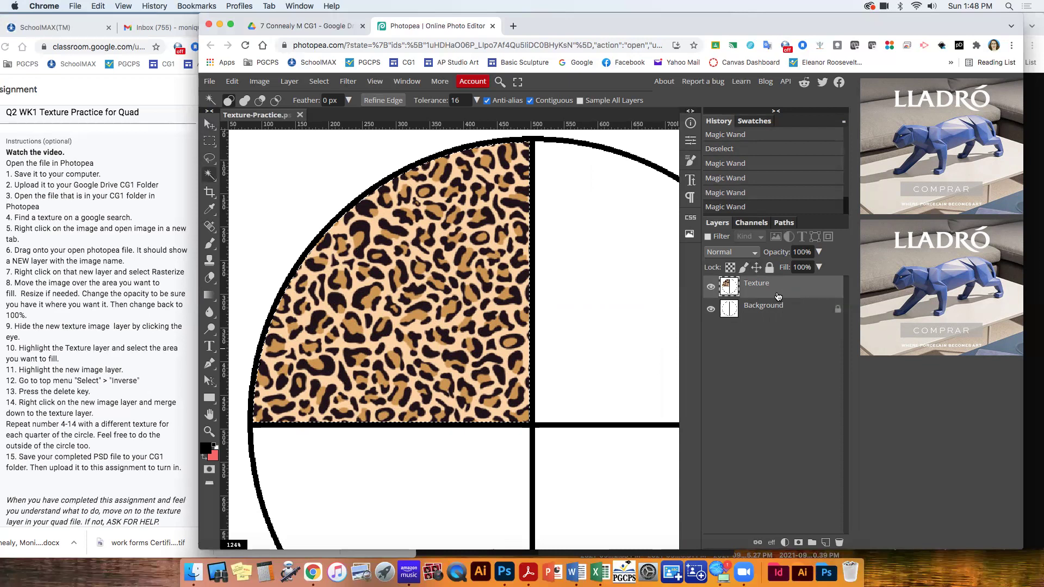
key(Delete)
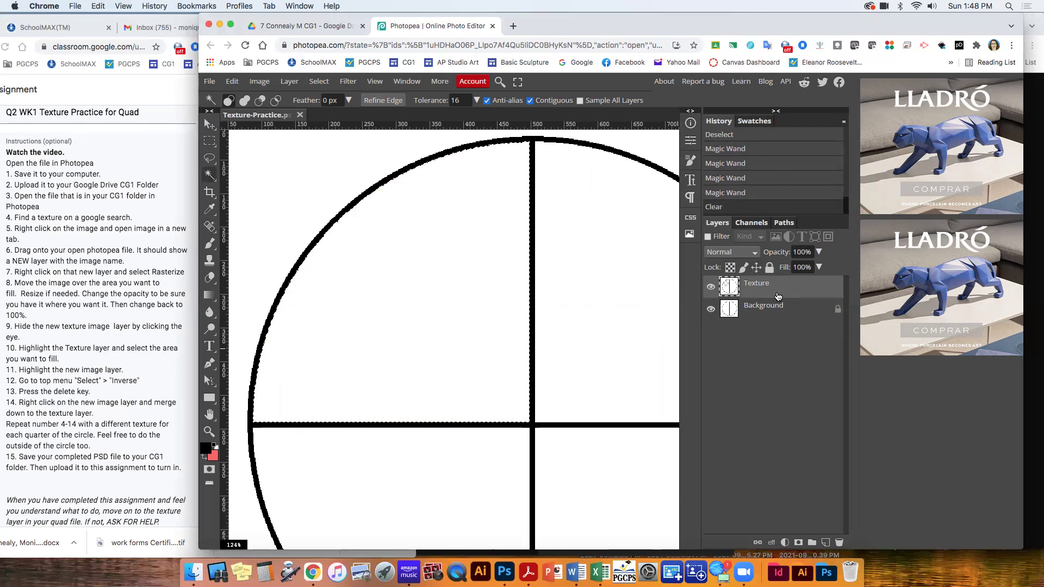
Hide Background to confirm the quarter is empty, fit the view, deselect, and narrow the window.
click(711, 309)
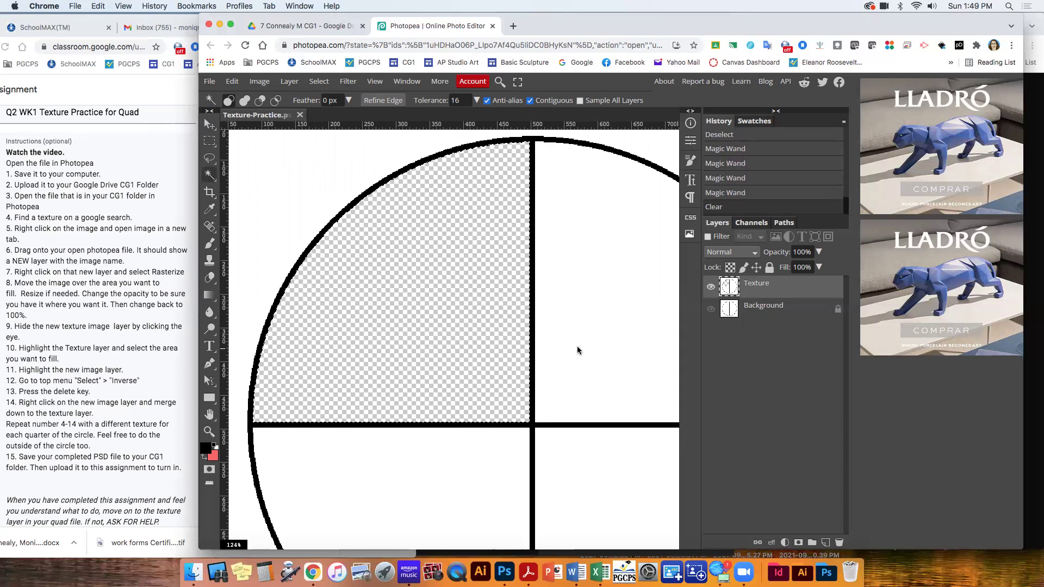
key(super+0)
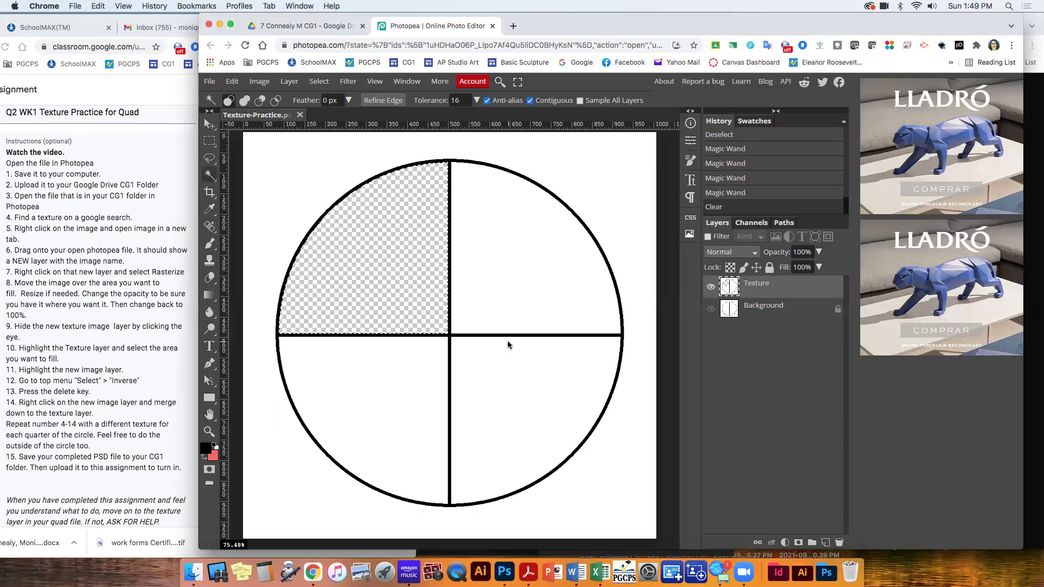
key(super+d)
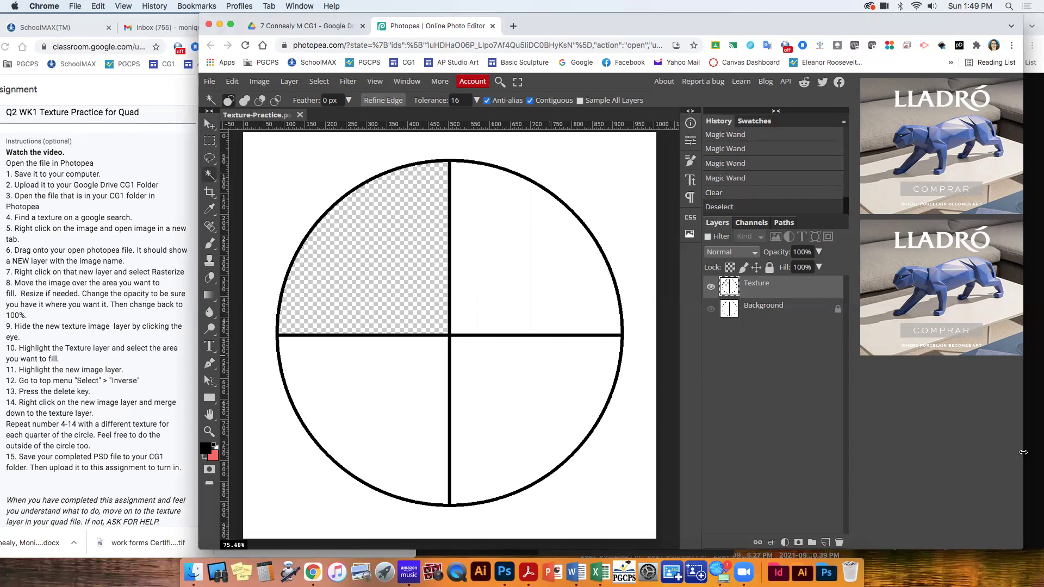
drag(1024, 453, 813, 452)
Close the leopard image tab and search Google Images for 'french fries background'.
click(716, 134)
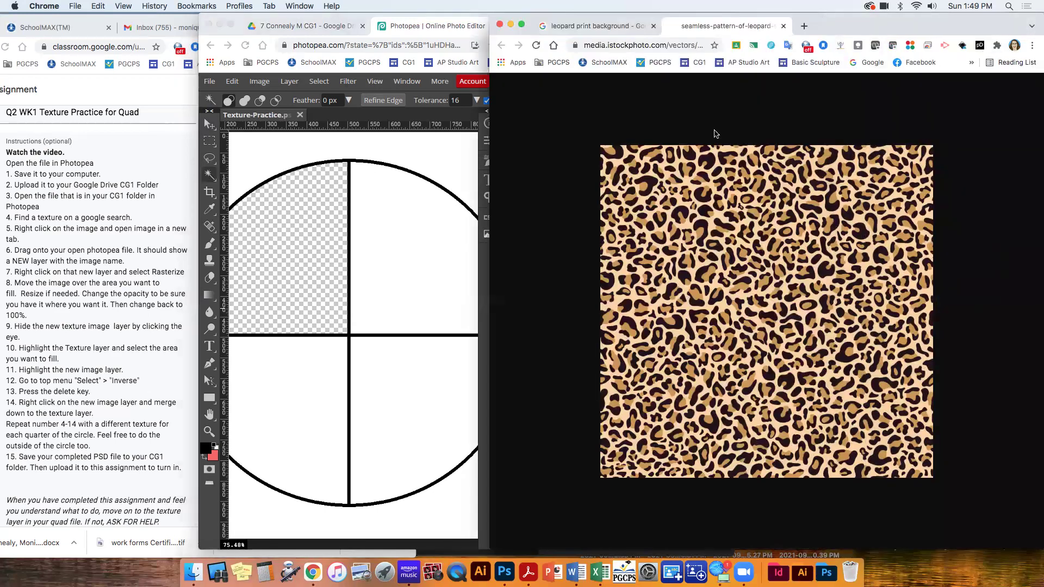
click(783, 25)
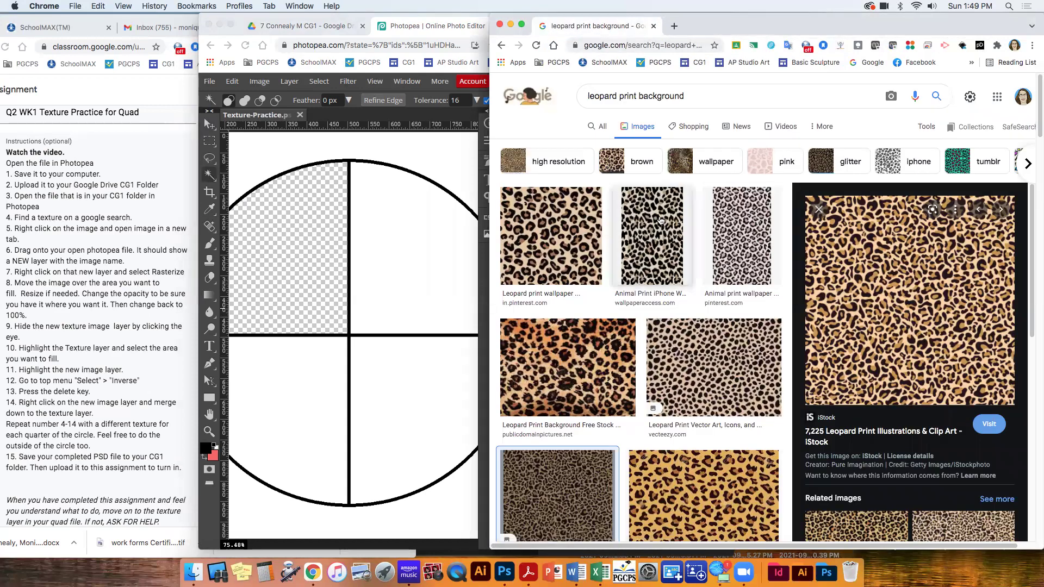
scroll(672, 339, down, 3)
scroll(664, 272, up, 3)
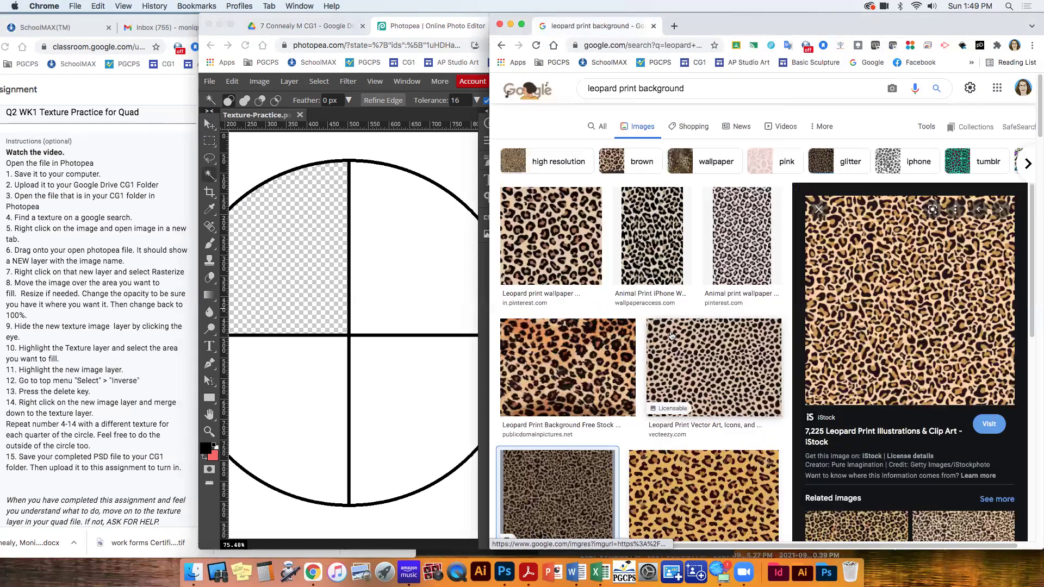
click(601, 96)
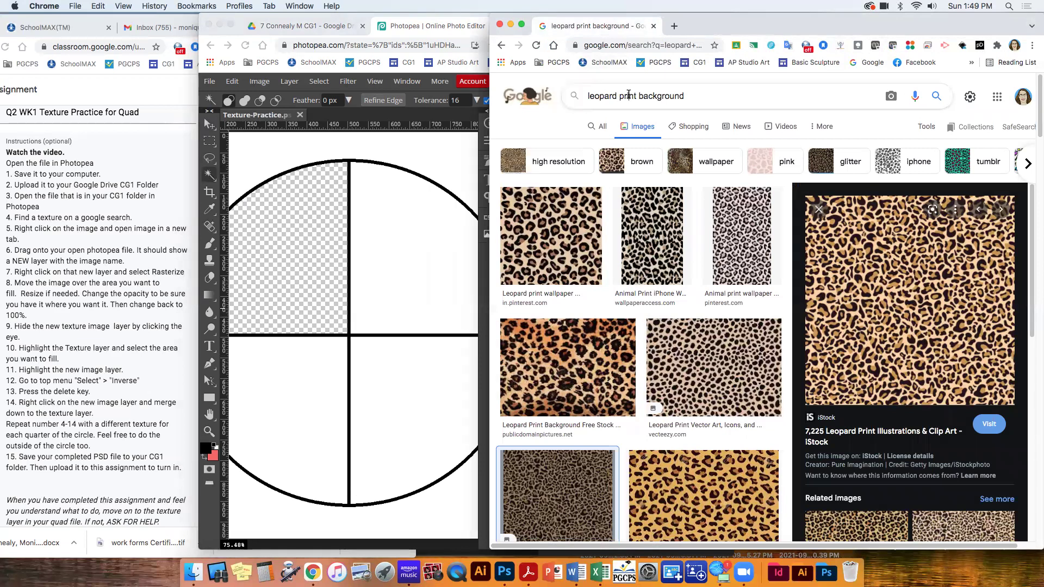
double_click(602, 95)
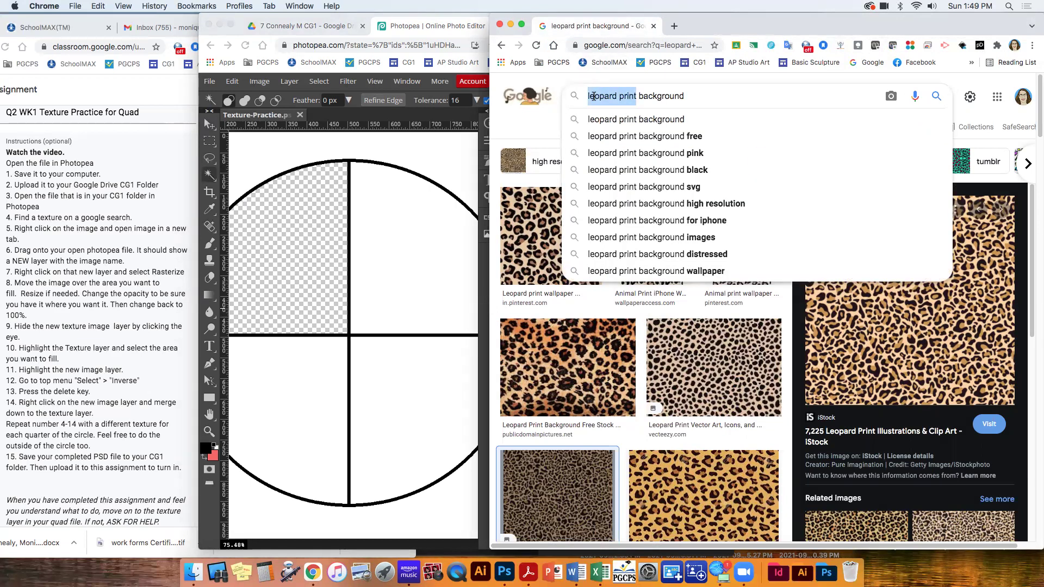
text(fre)
text(nch fri)
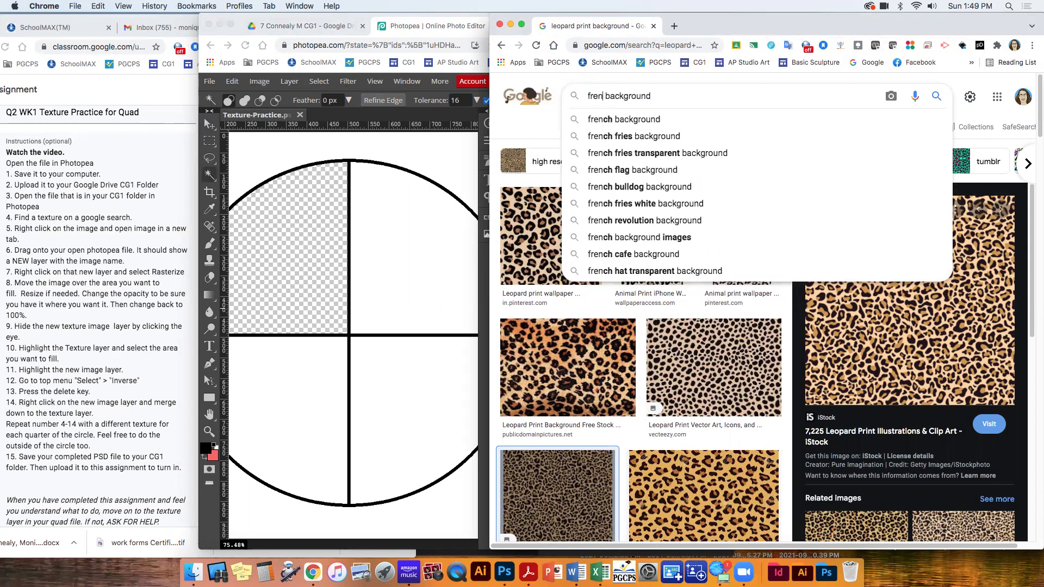
text(es)
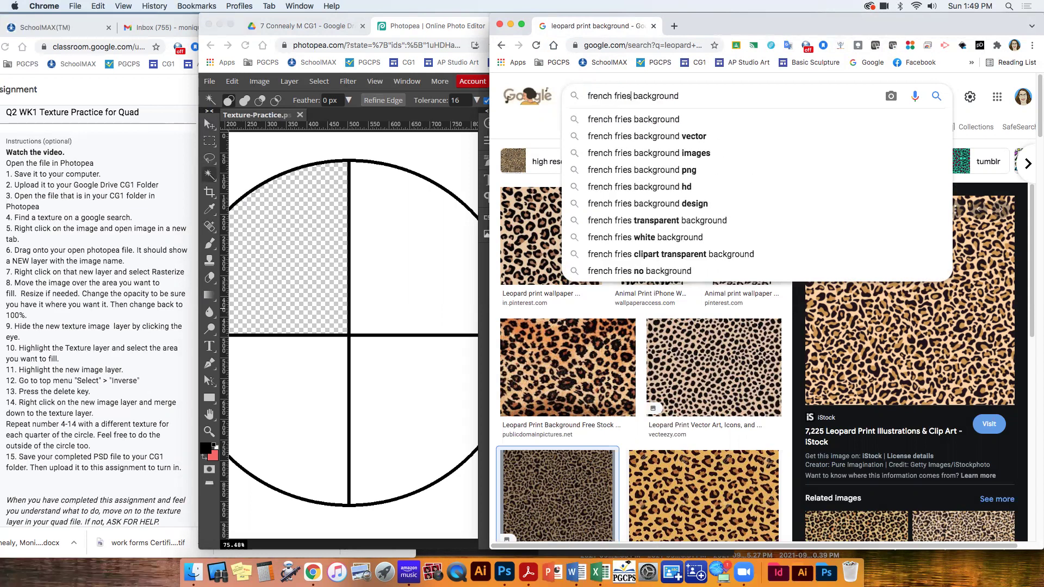
key(Return)
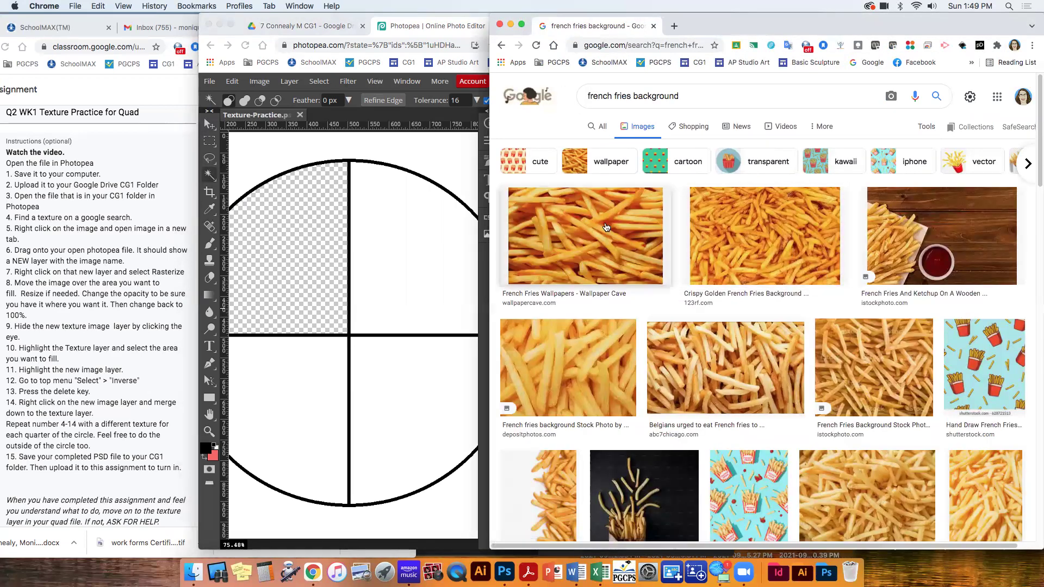
Open the first fries photo full-size in a new tab and switch to it.
click(581, 230)
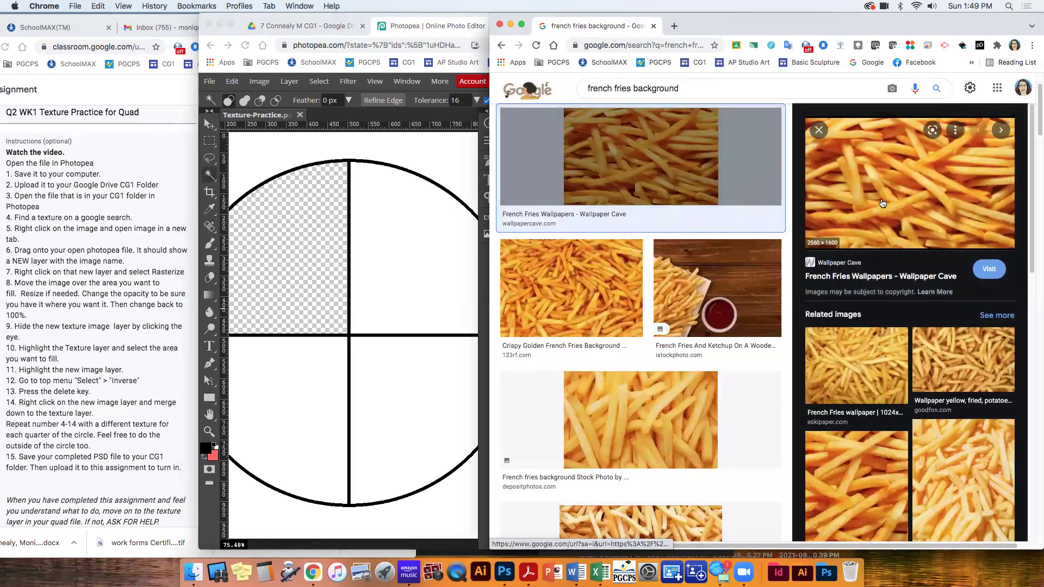
right_click(882, 203)
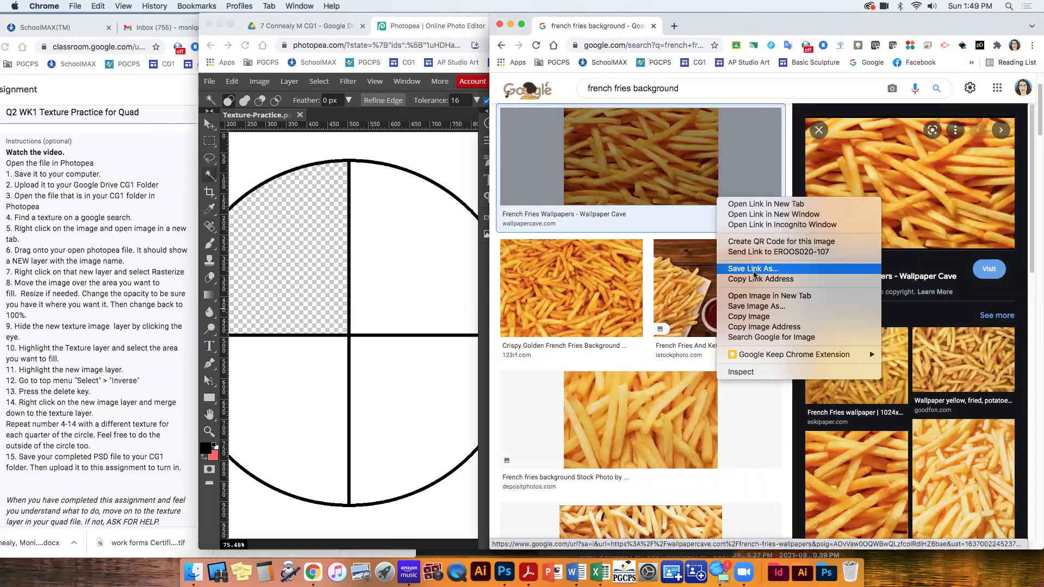
click(762, 297)
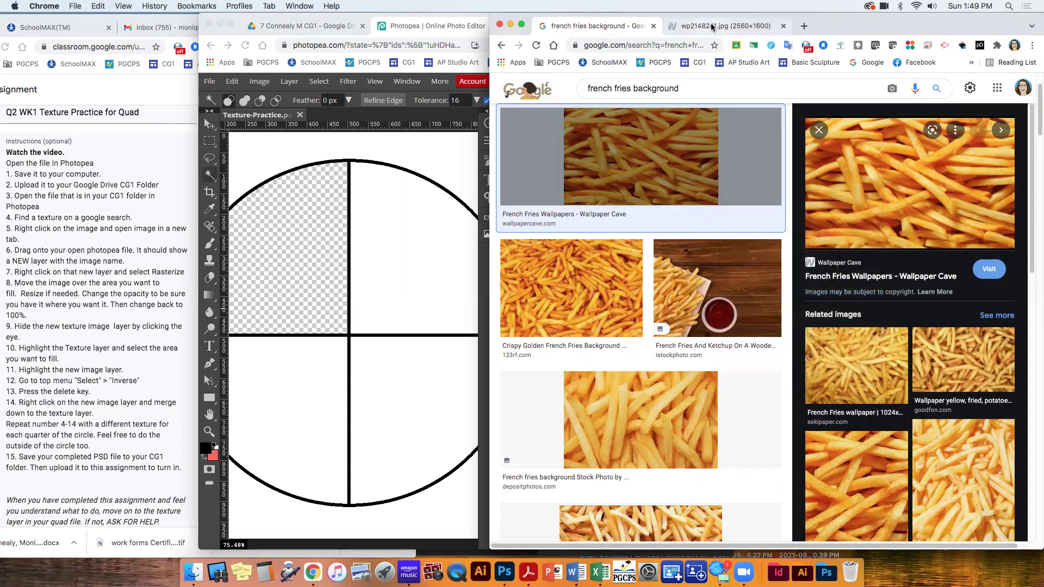
click(713, 27)
Drag the fries photo into the document and scale it over the circle's top-left quarter.
drag(752, 248, 307, 259)
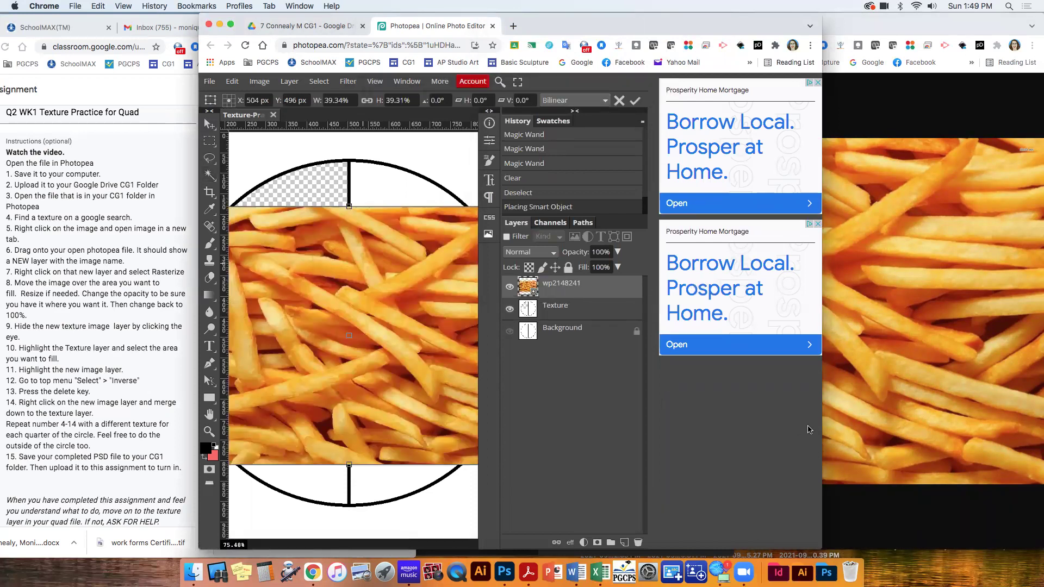
drag(862, 427, 1031, 402)
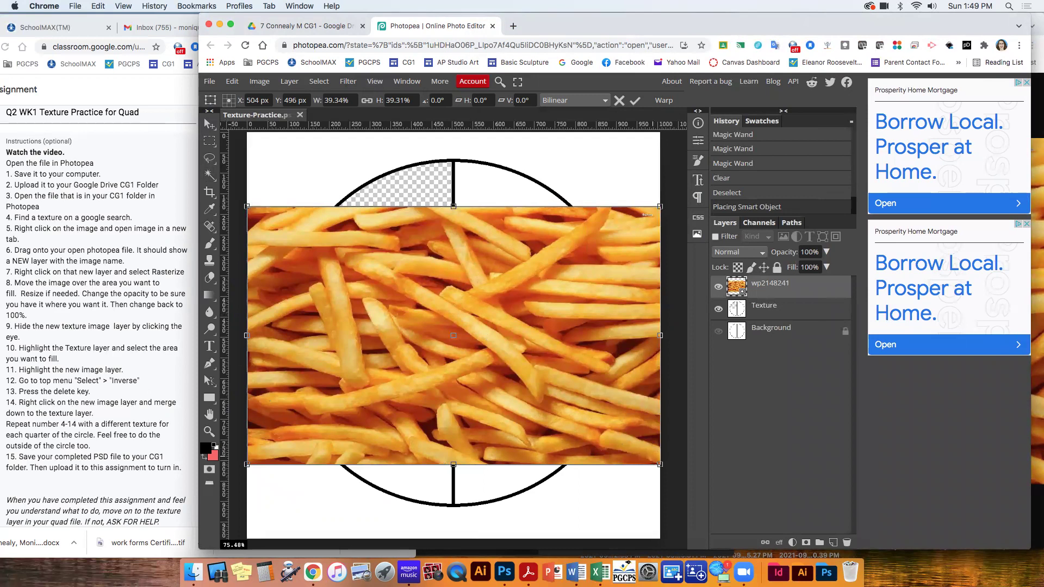
drag(635, 458, 487, 316)
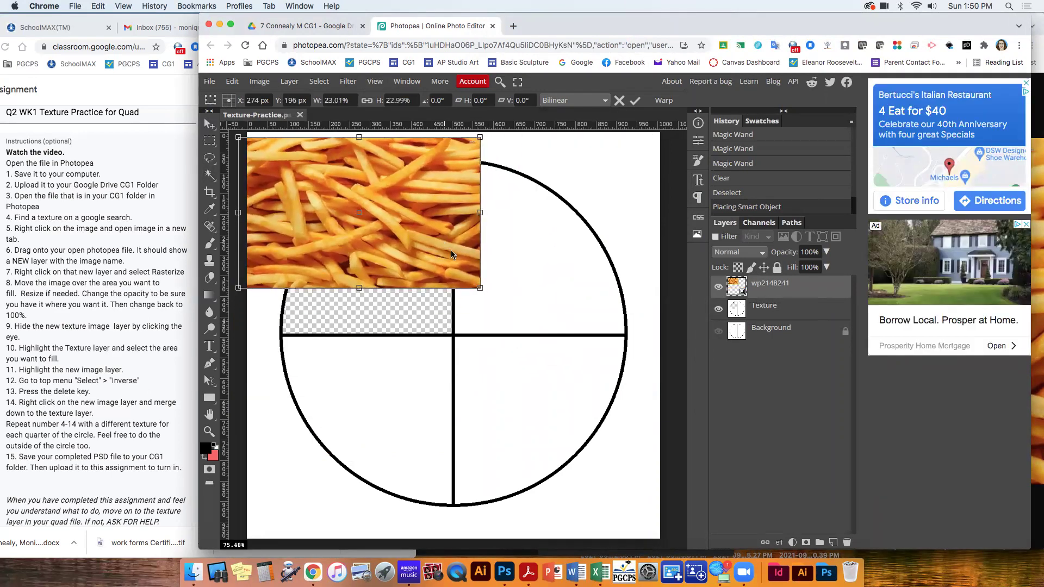
drag(452, 253, 471, 304)
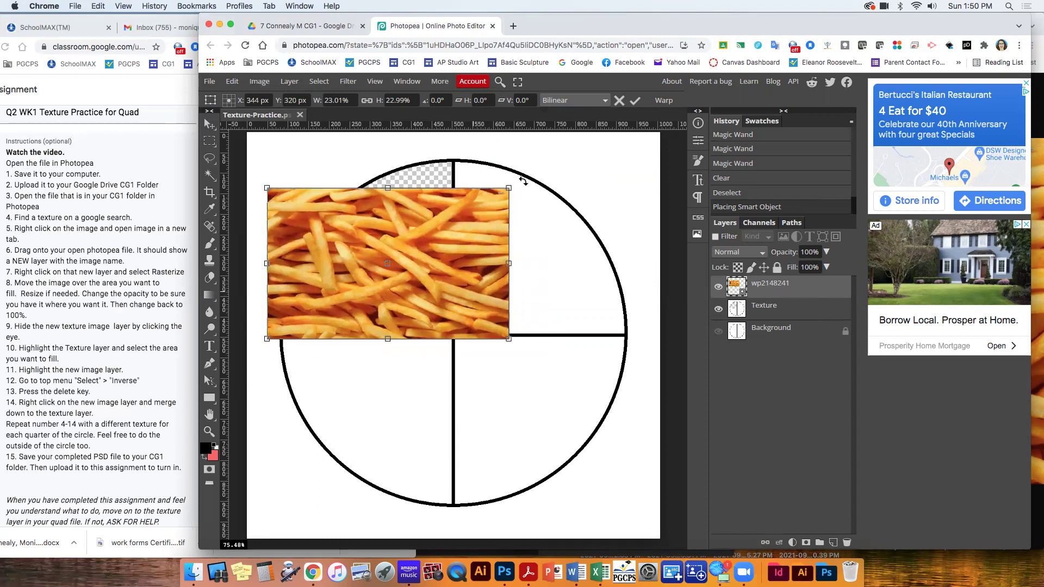
drag(509, 188, 577, 156)
Set the fries layer's opacity back to 100%.
click(827, 252)
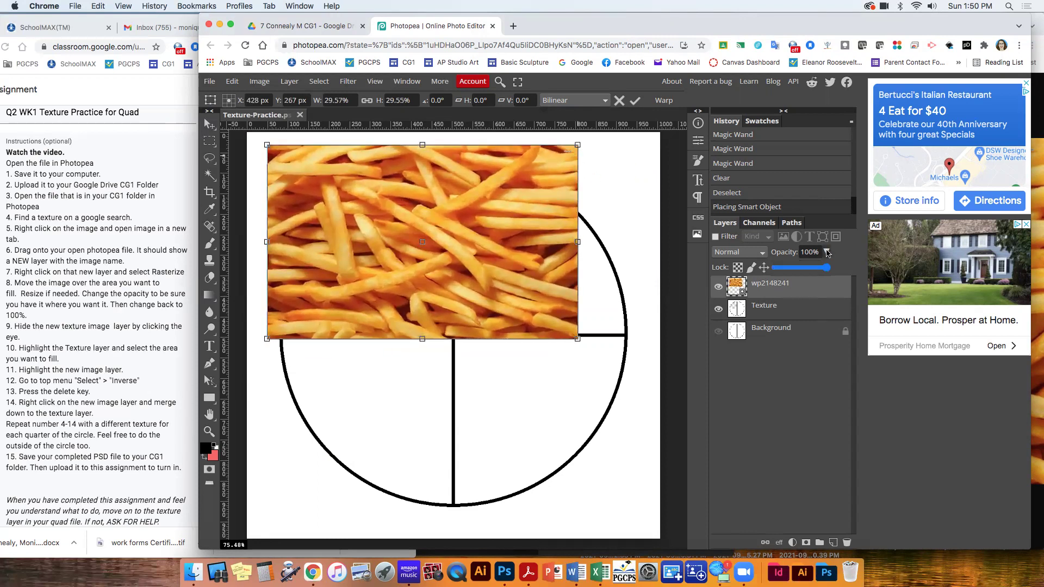
click(804, 268)
drag(804, 269, 830, 267)
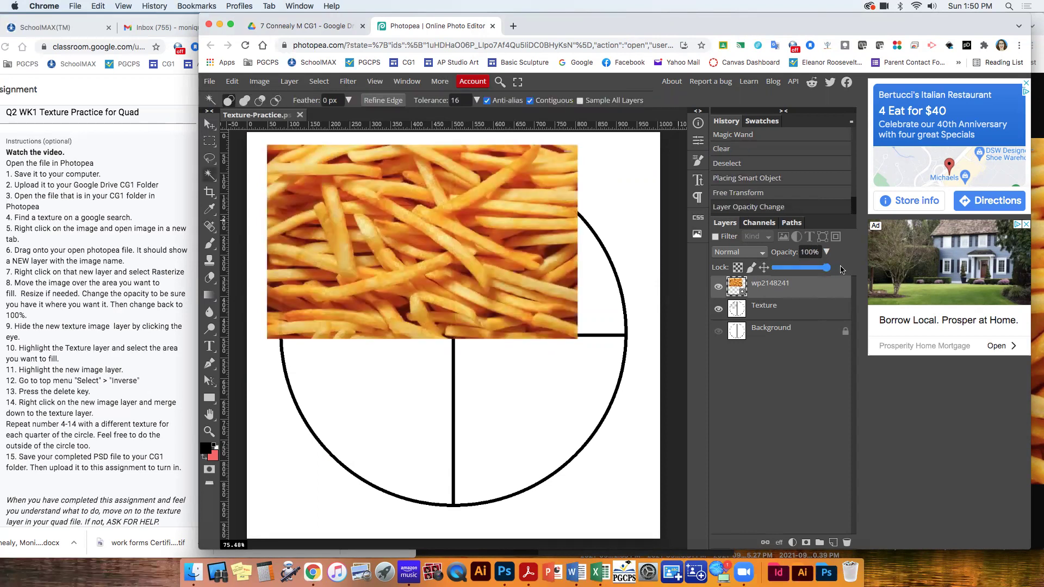
Hide the fries layer and rasterize it.
click(718, 286)
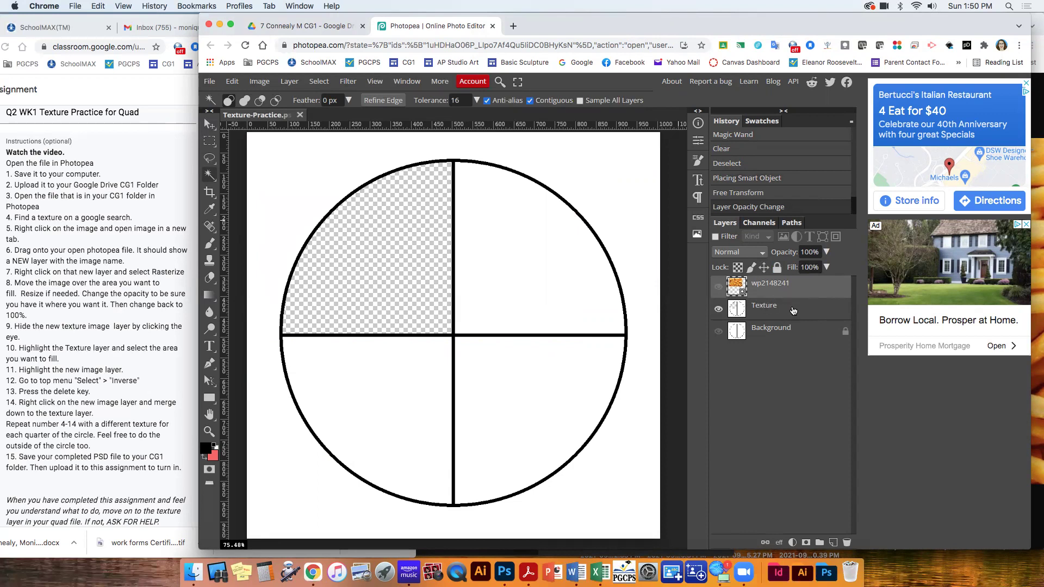
double_click(776, 285)
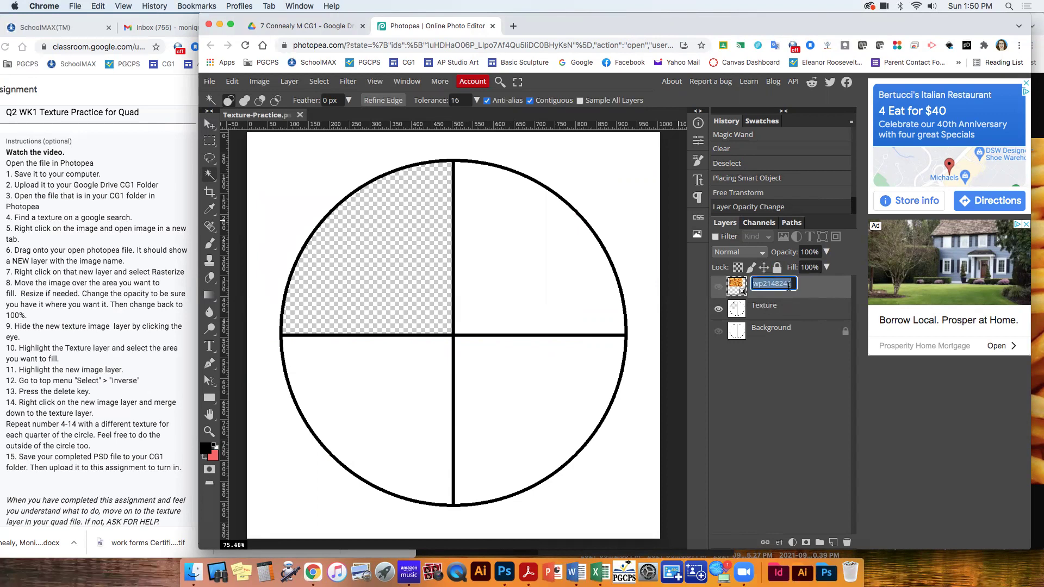
right_click(769, 289)
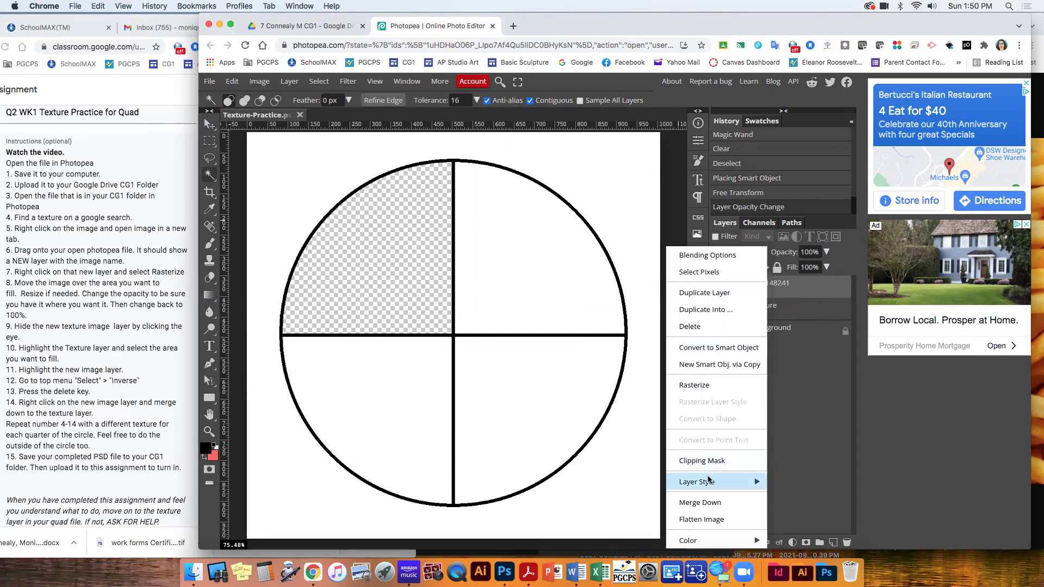
click(707, 386)
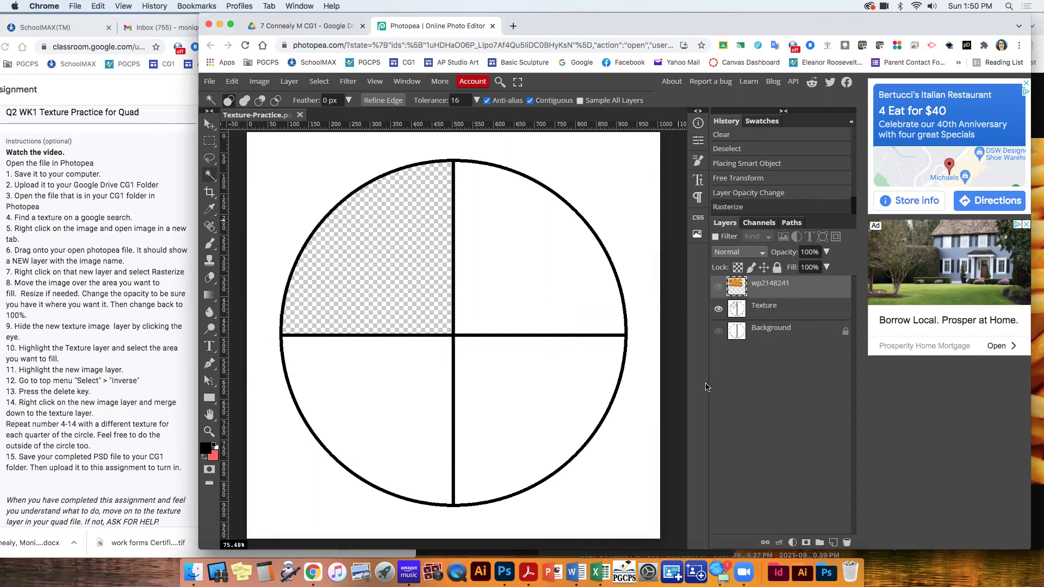
Select the empty top-left quarter on Texture, invert the selection, and delete the fries outside it.
click(719, 286)
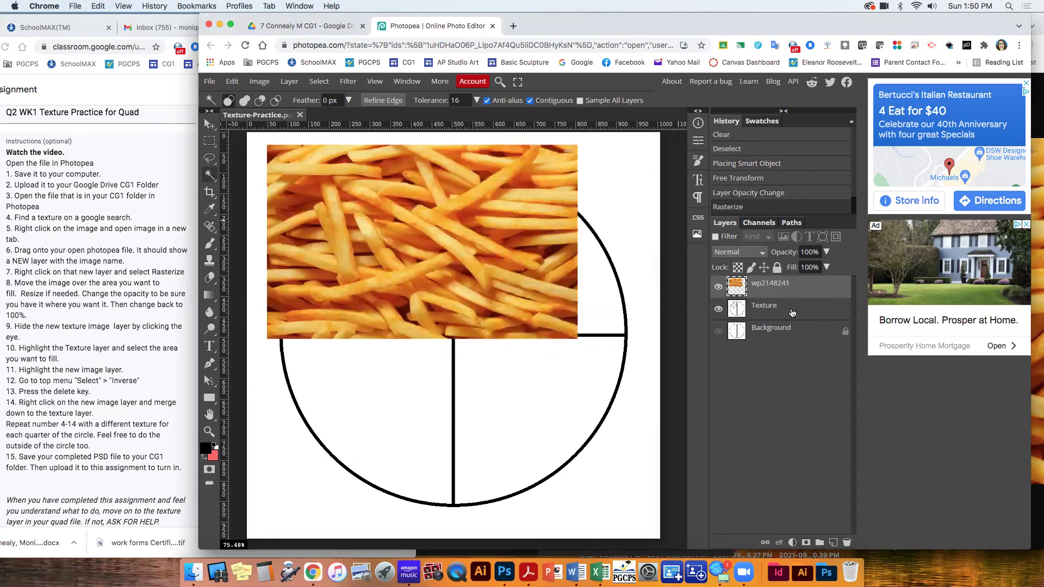
click(788, 310)
click(718, 286)
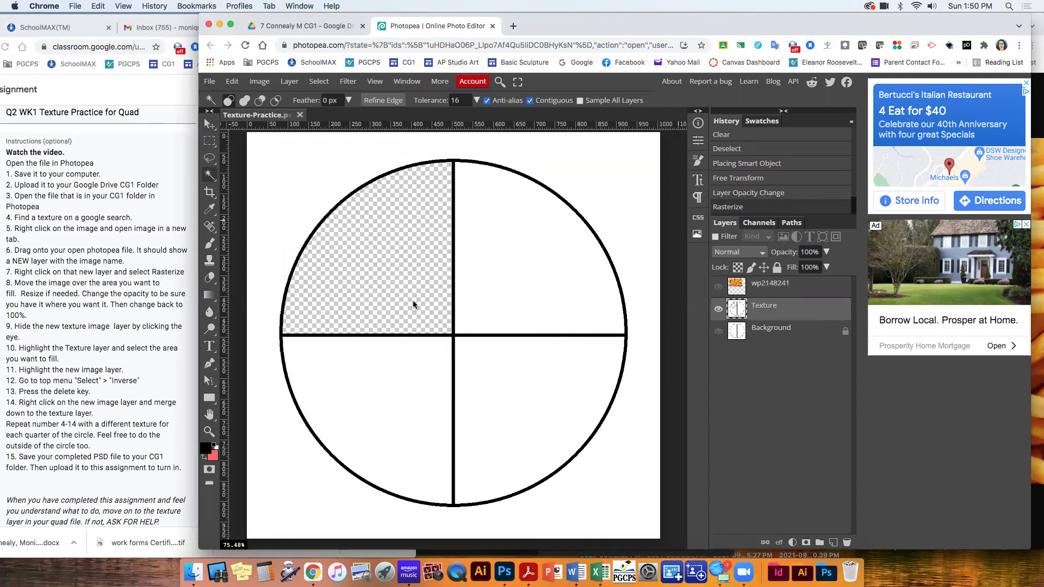
click(401, 250)
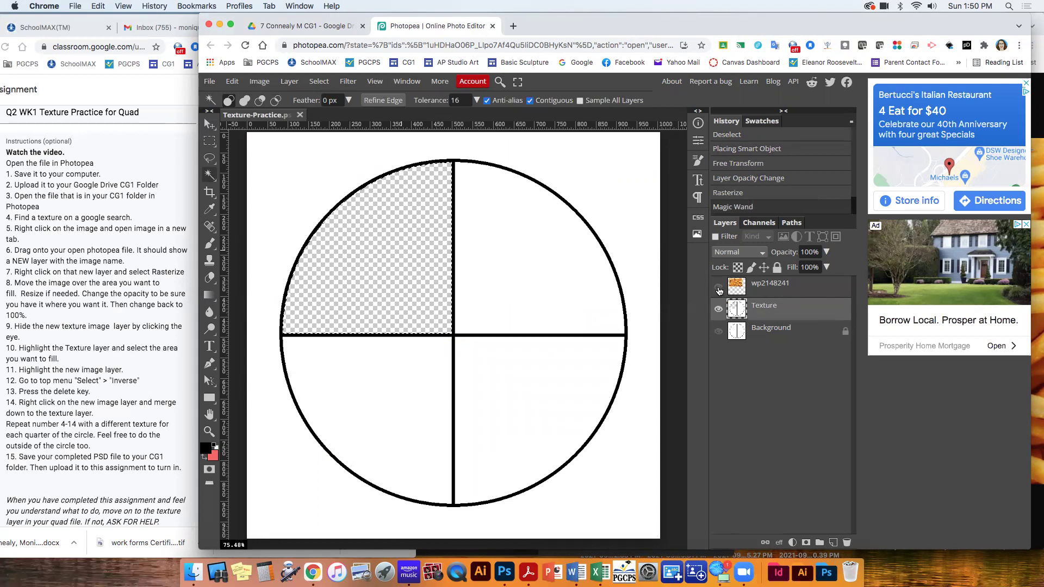
click(719, 289)
click(789, 287)
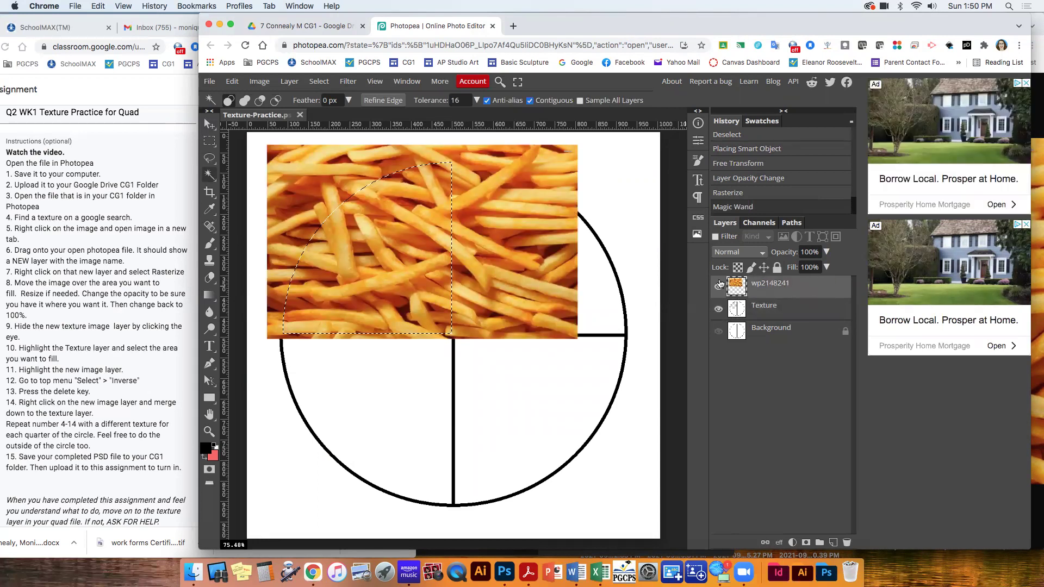
click(319, 81)
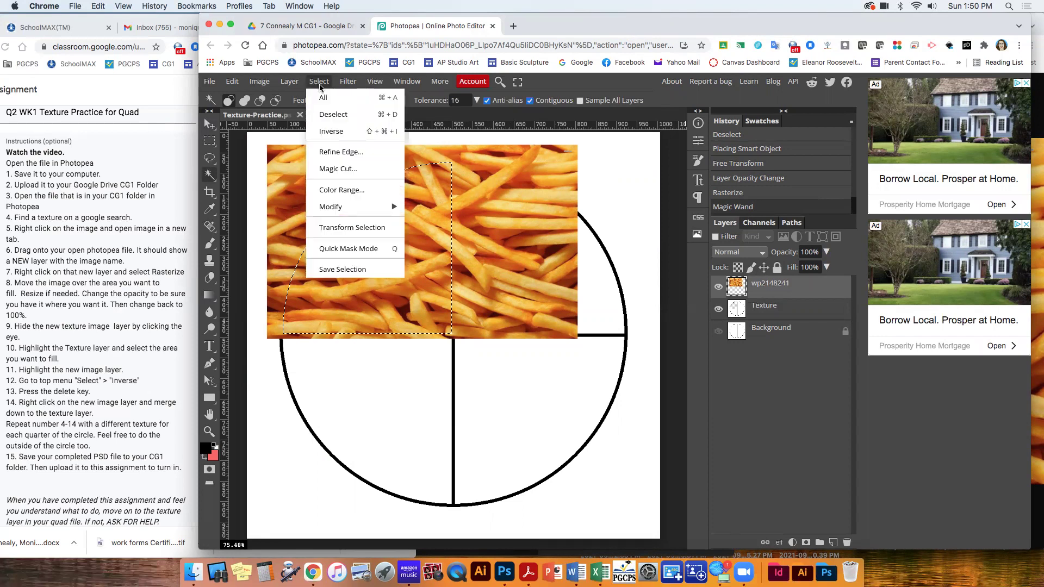
click(331, 131)
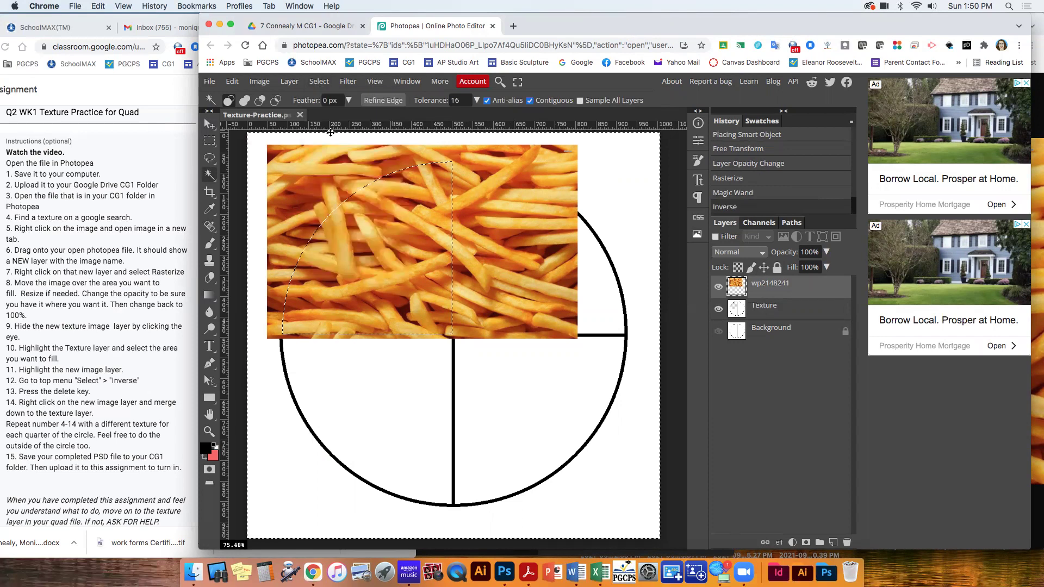
key(Delete)
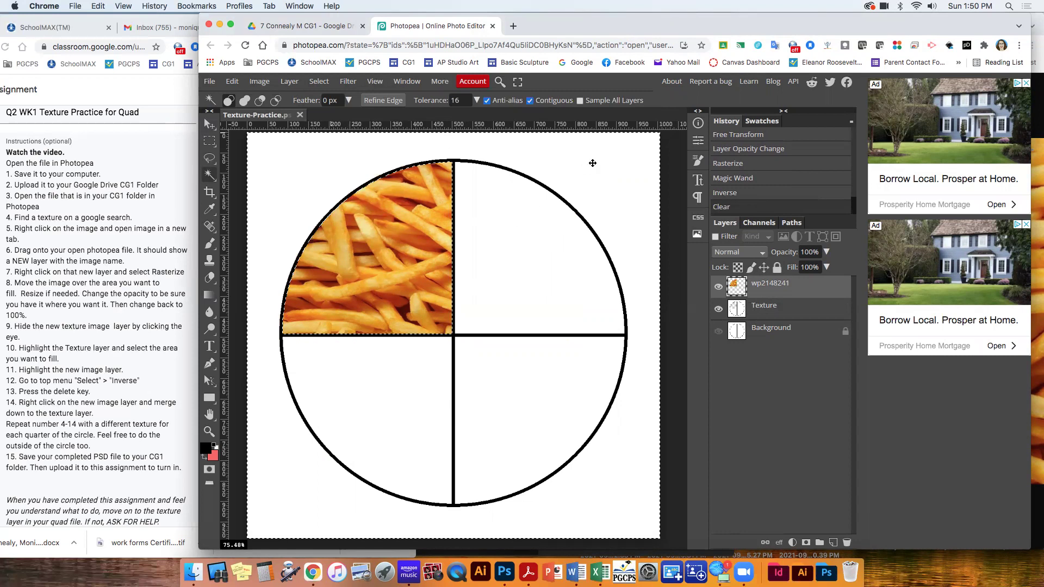
Deselect and Merge Down the fries layer into Texture, leaving Texture active.
key(super+d)
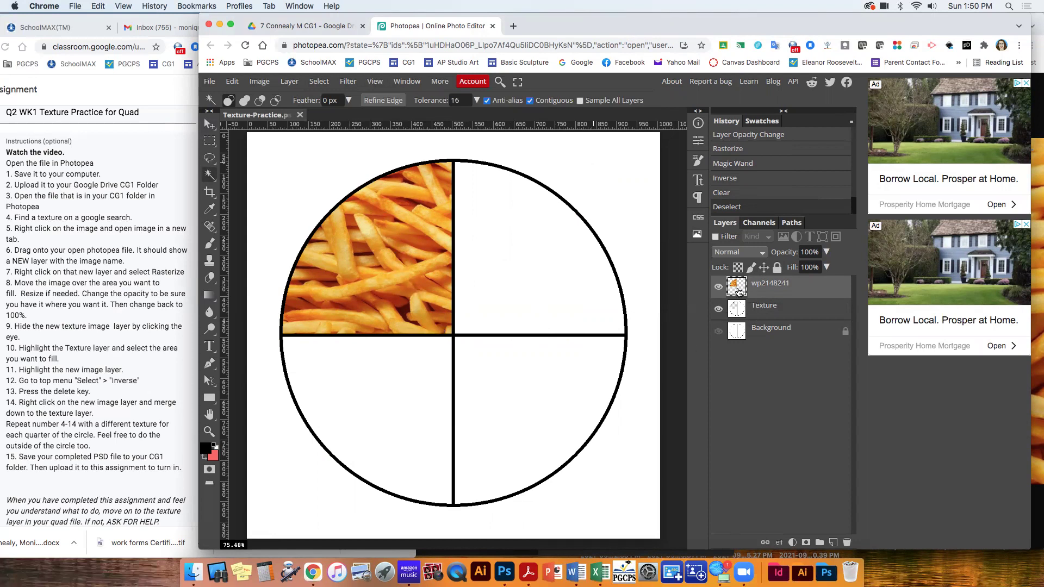
right_click(770, 286)
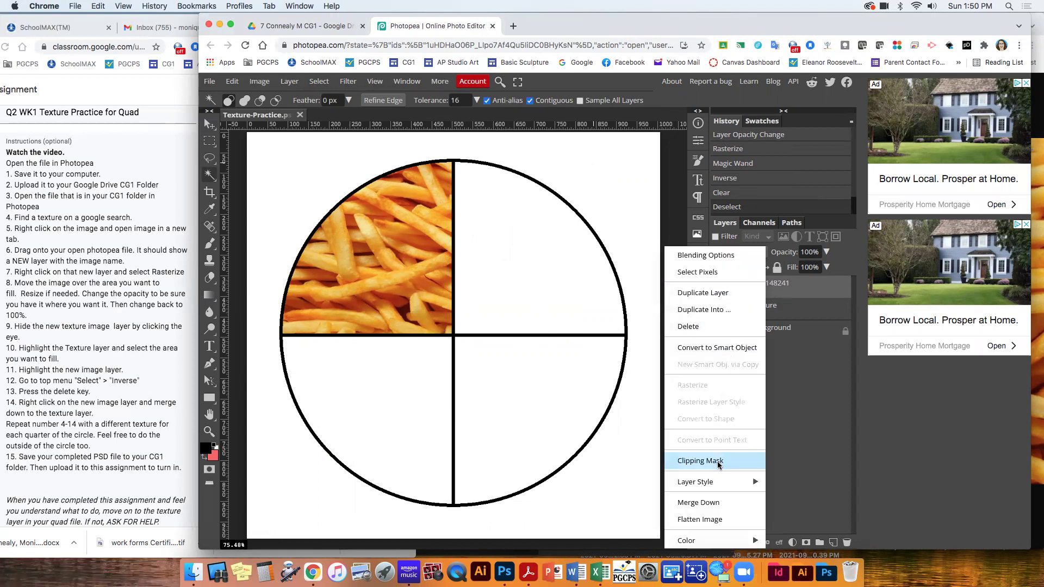
click(713, 503)
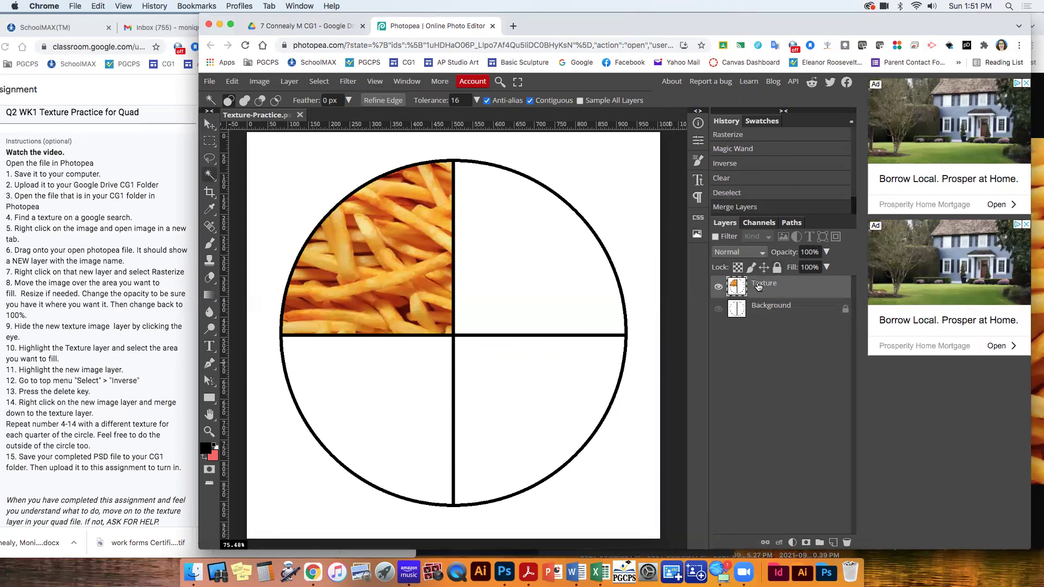
click(769, 308)
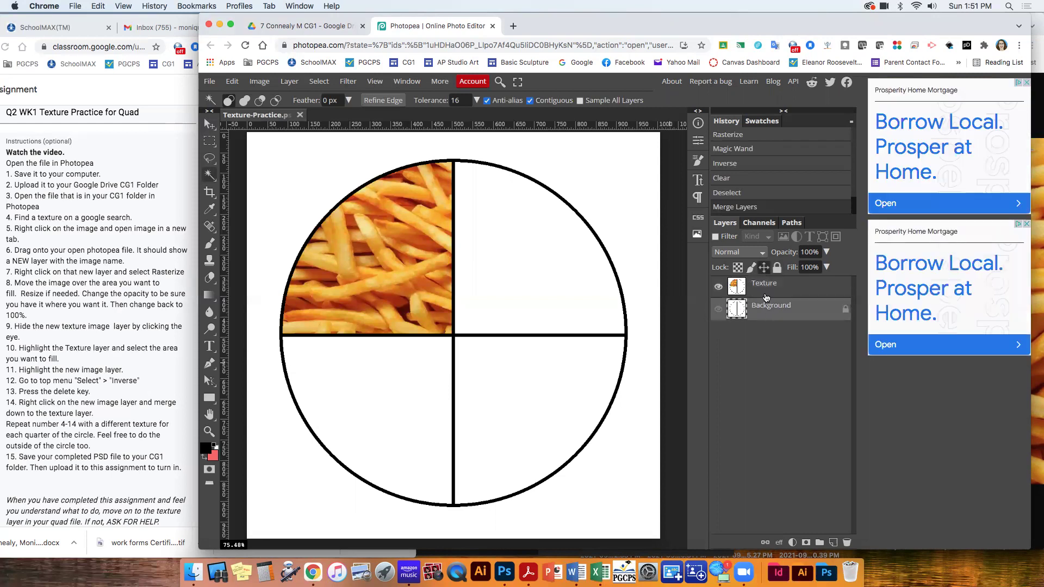
click(765, 285)
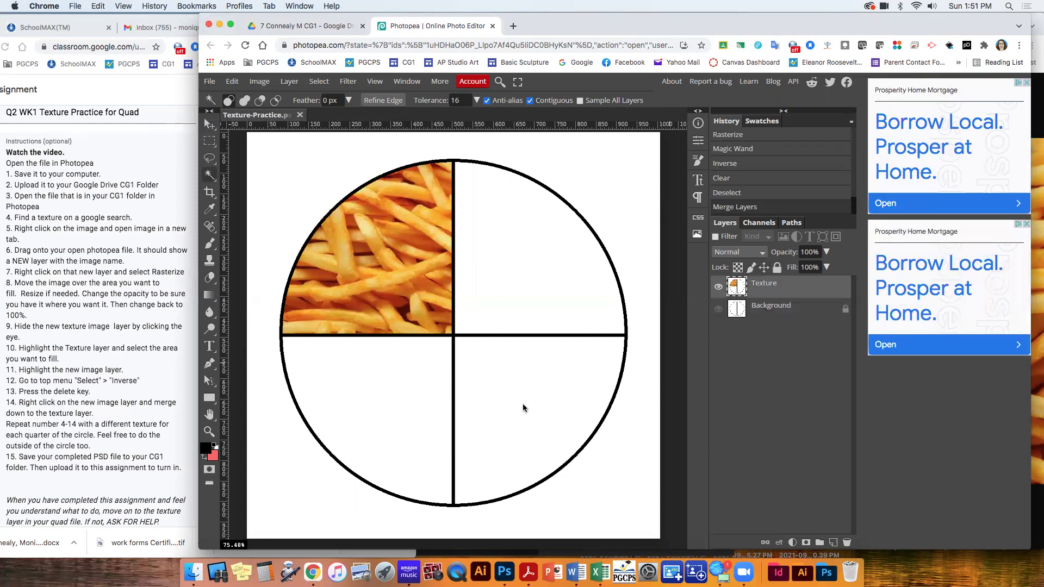